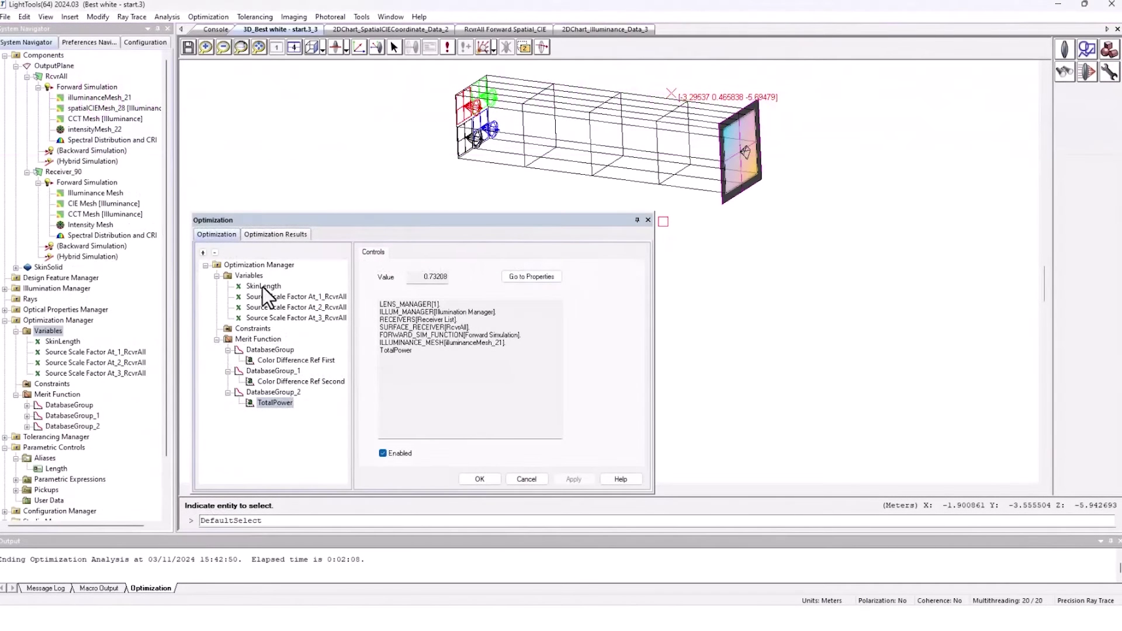
Review the three source scale factor variables and the Color Difference and TotalPower merit terms.
{"action": "left_click", "coordinate": [265, 299]}
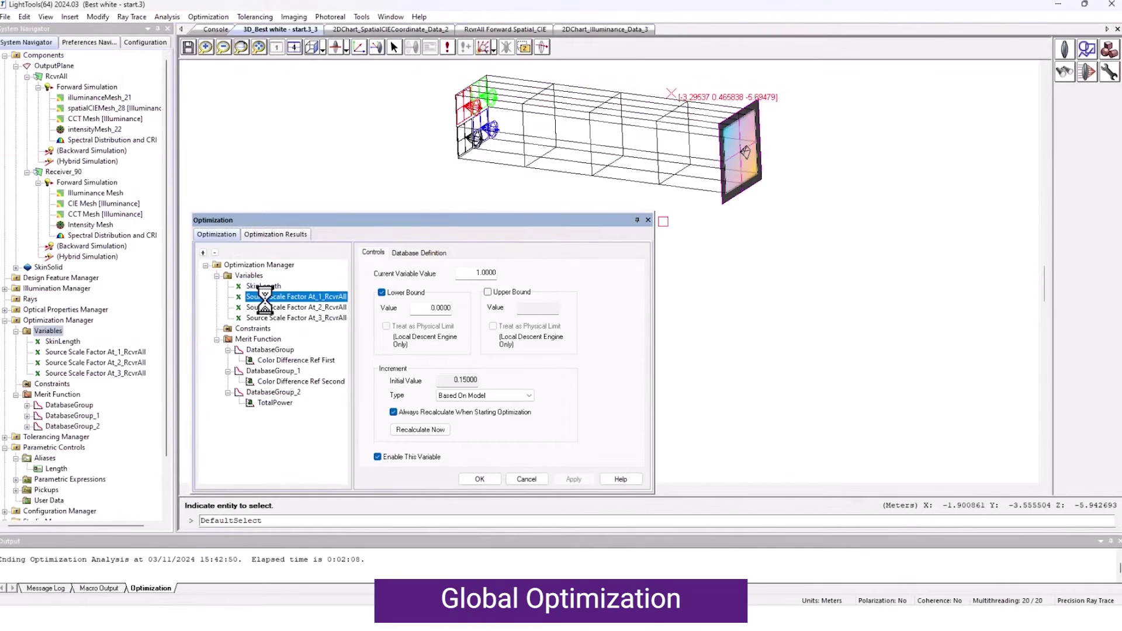
{"action": "left_click", "coordinate": [267, 307]}
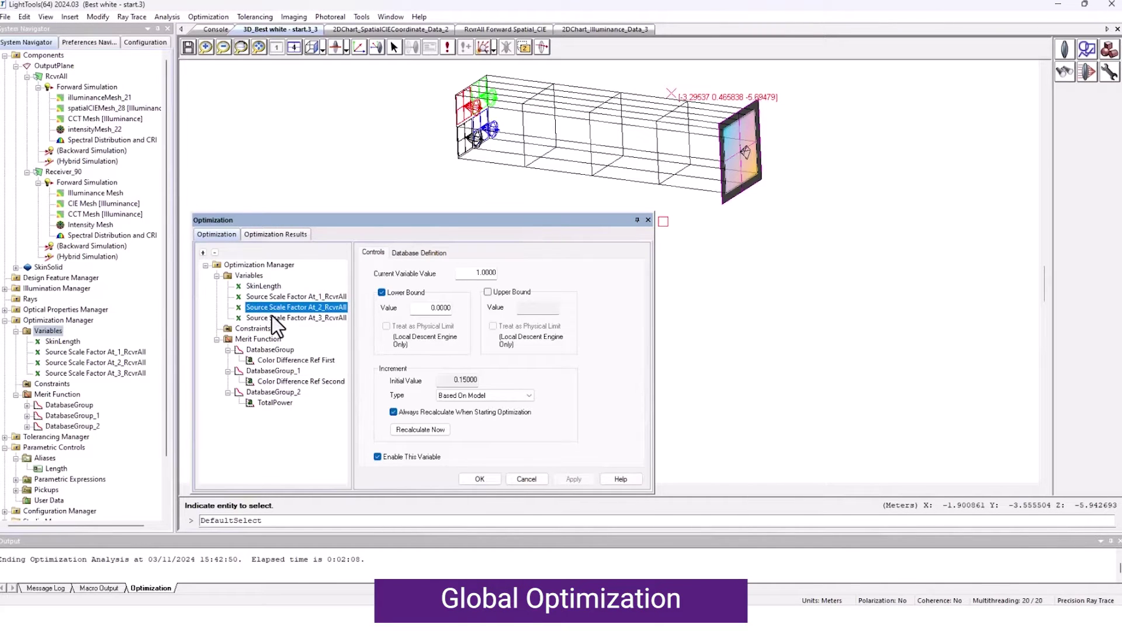
{"action": "left_click", "coordinate": [273, 317]}
{"action": "left_click", "coordinate": [283, 362]}
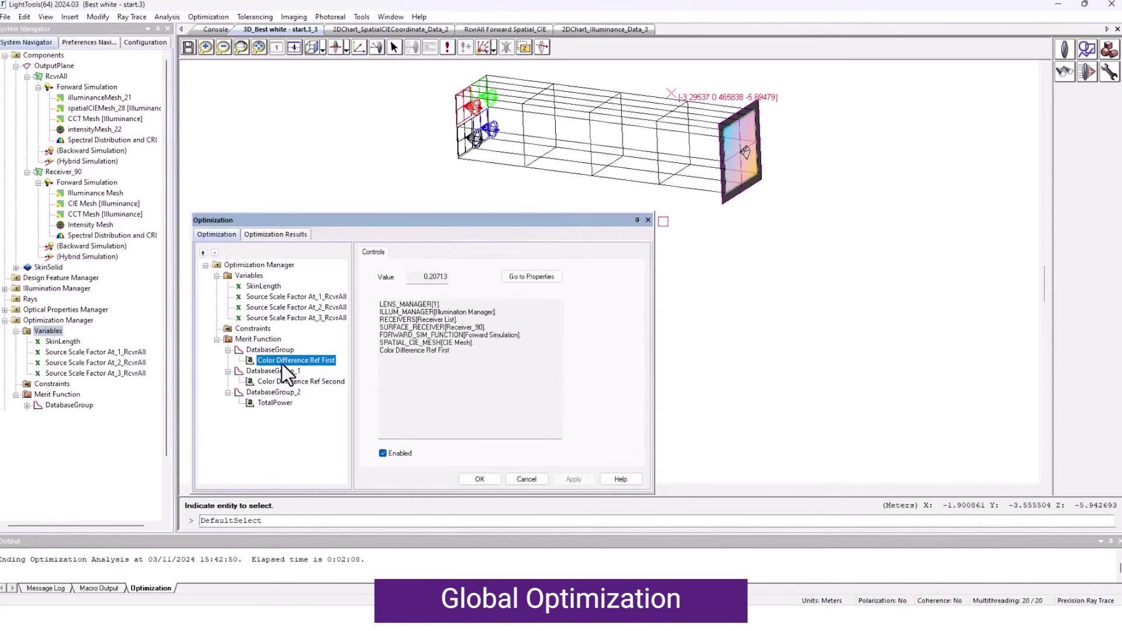
{"action": "left_click", "coordinate": [279, 380]}
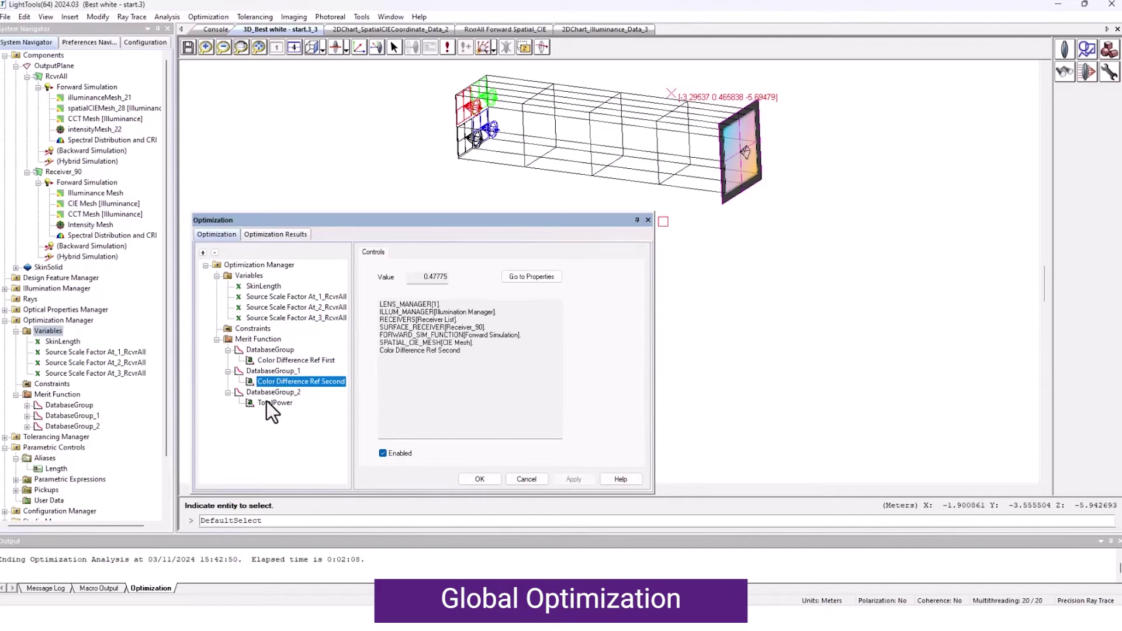
{"action": "left_click", "coordinate": [267, 401]}
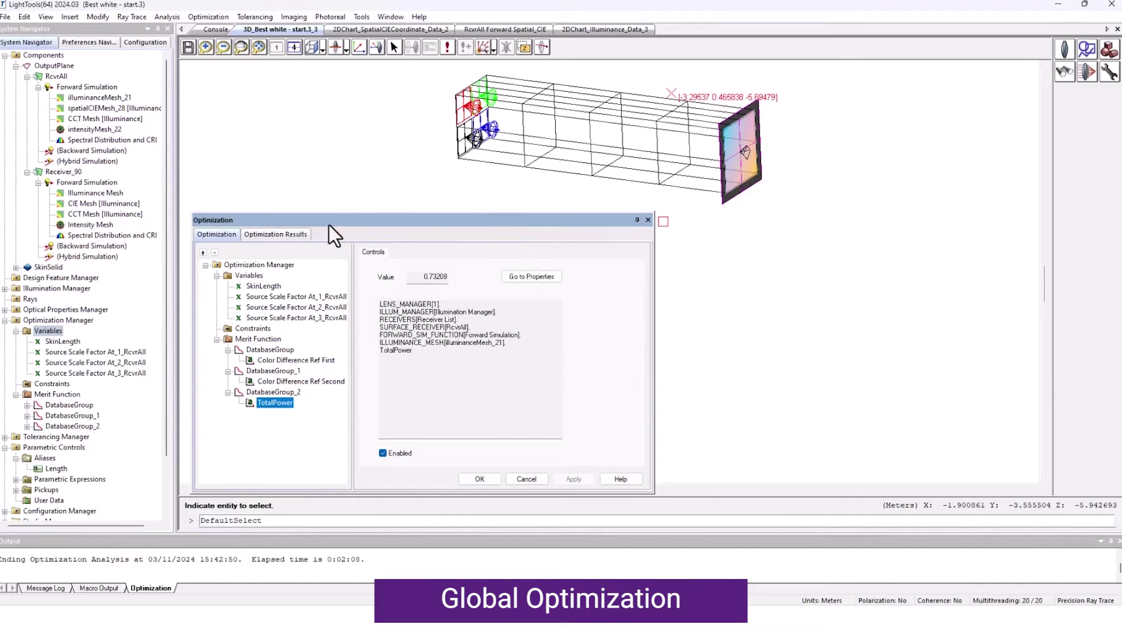
Set Maximum Number of Iterations to 6, apply it, and start the global optimization.
{"action": "left_click", "coordinate": [229, 238]}
{"action": "left_click", "coordinate": [258, 265]}
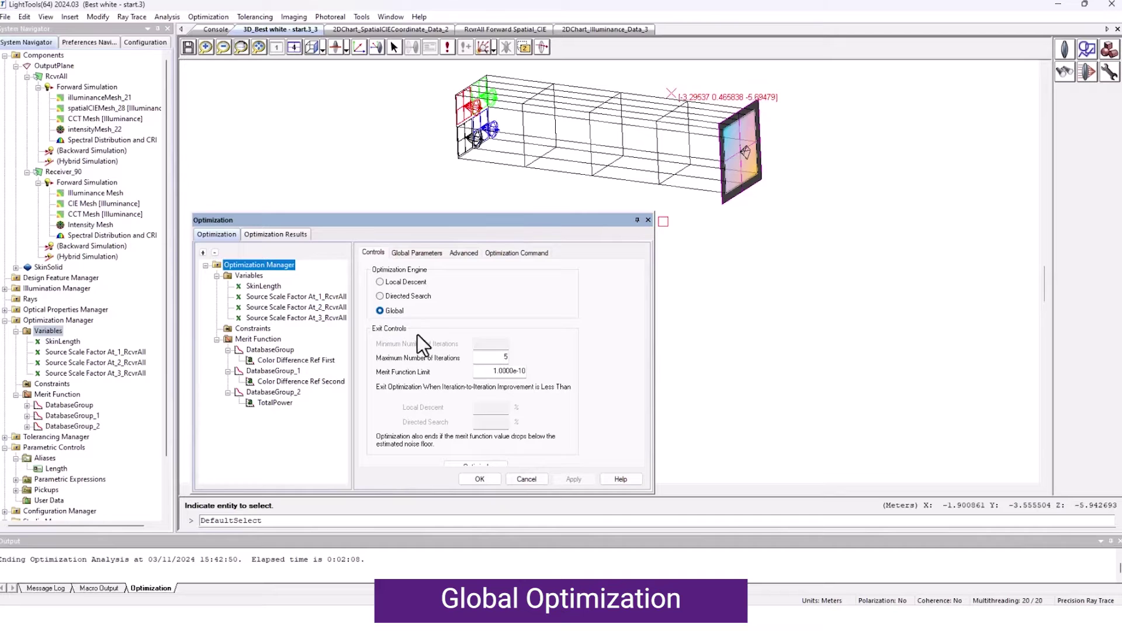
{"action": "double_click", "coordinate": [500, 357]}
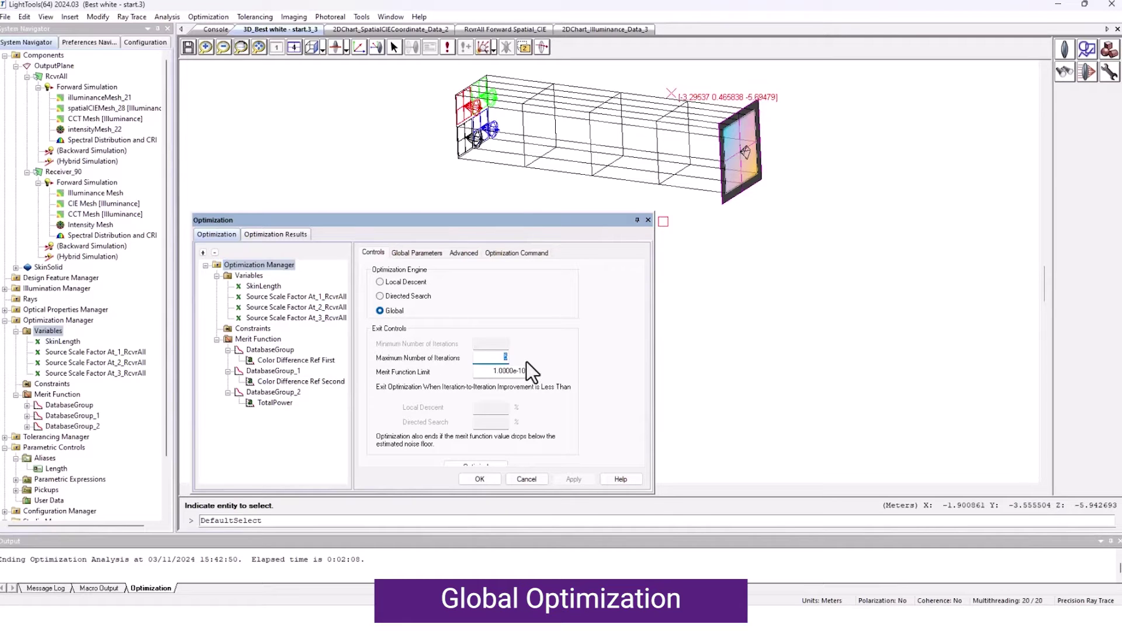
{"action": "type", "text": "6"}
{"action": "left_click", "coordinate": [572, 479]}
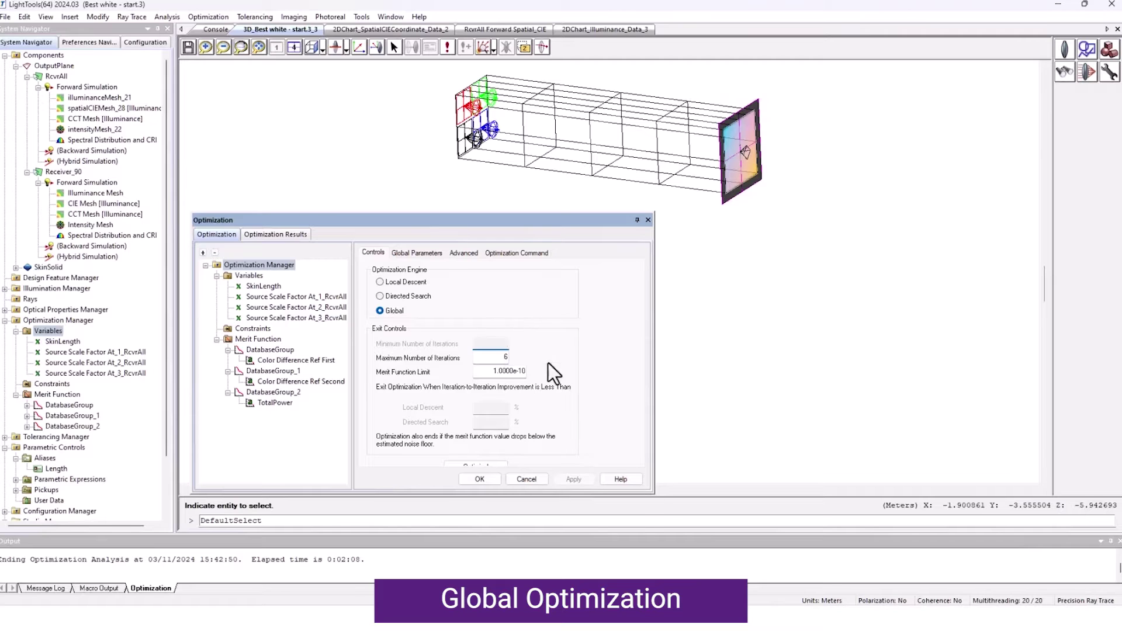
{"action": "left_click_drag", "start_coordinate": [435, 215], "coordinate": [428, 199]}
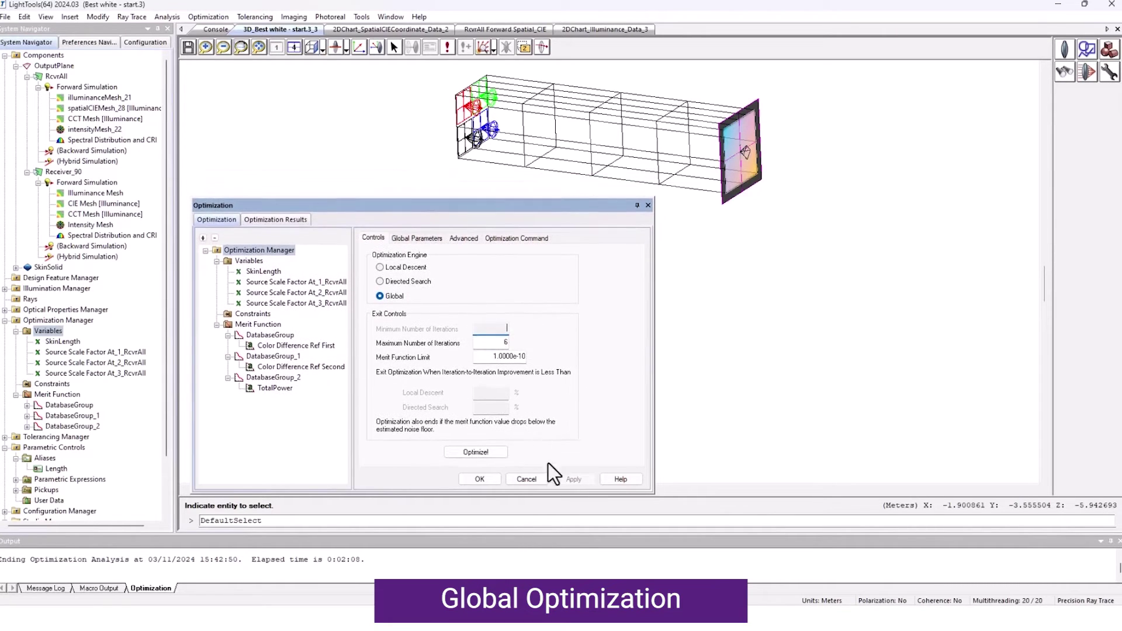
{"action": "left_click", "coordinate": [476, 453]}
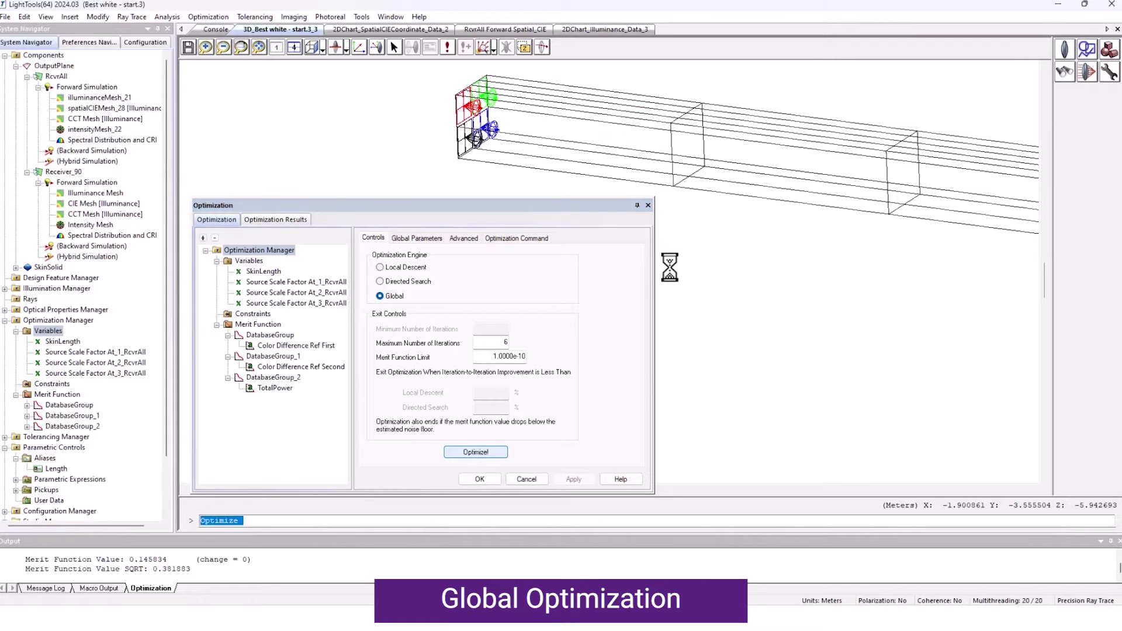
Review the Optimization Results for Variables, DatabaseGroup, DatabaseGroup_1 and DatabaseGroup_2.
{"action": "left_click", "coordinate": [272, 219]}
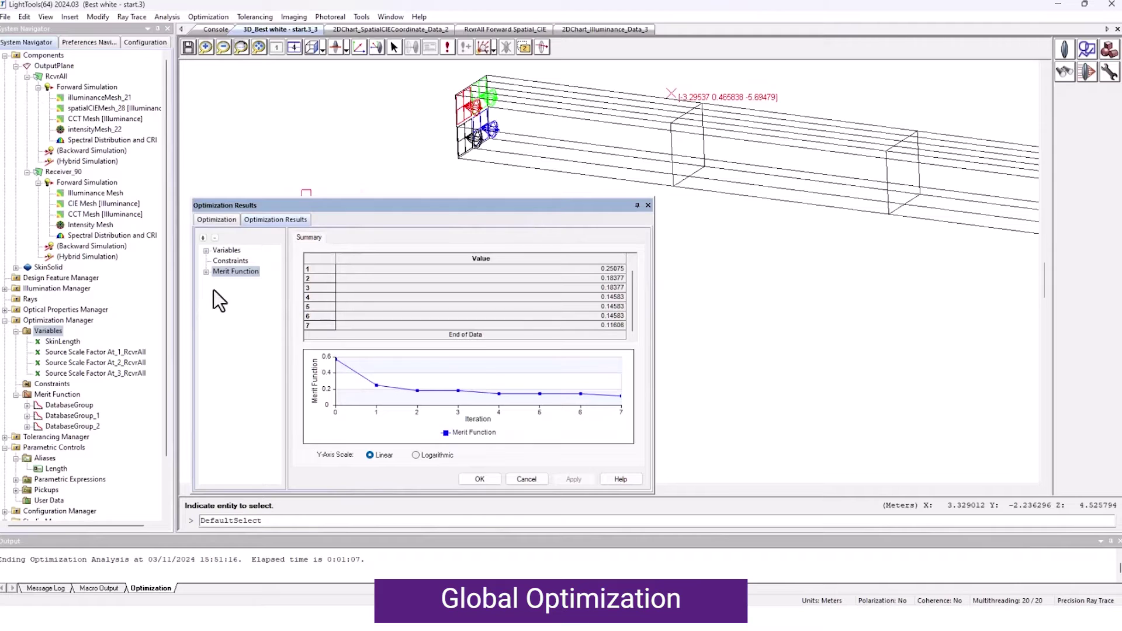
{"action": "left_click", "coordinate": [204, 273]}
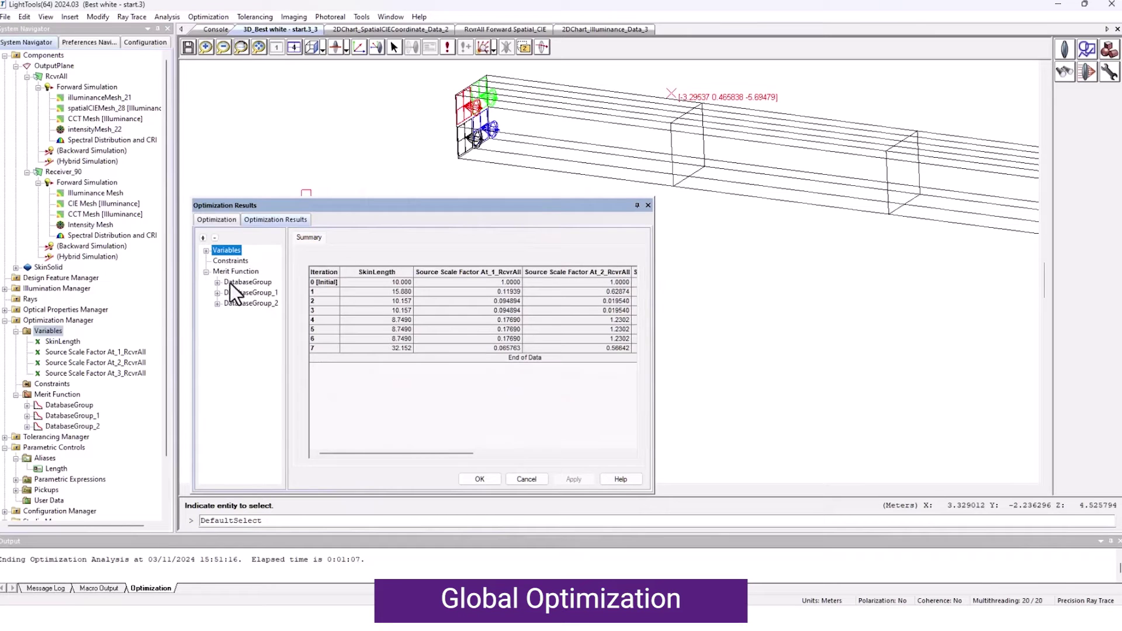
{"action": "left_click", "coordinate": [246, 283]}
{"action": "left_click", "coordinate": [249, 293]}
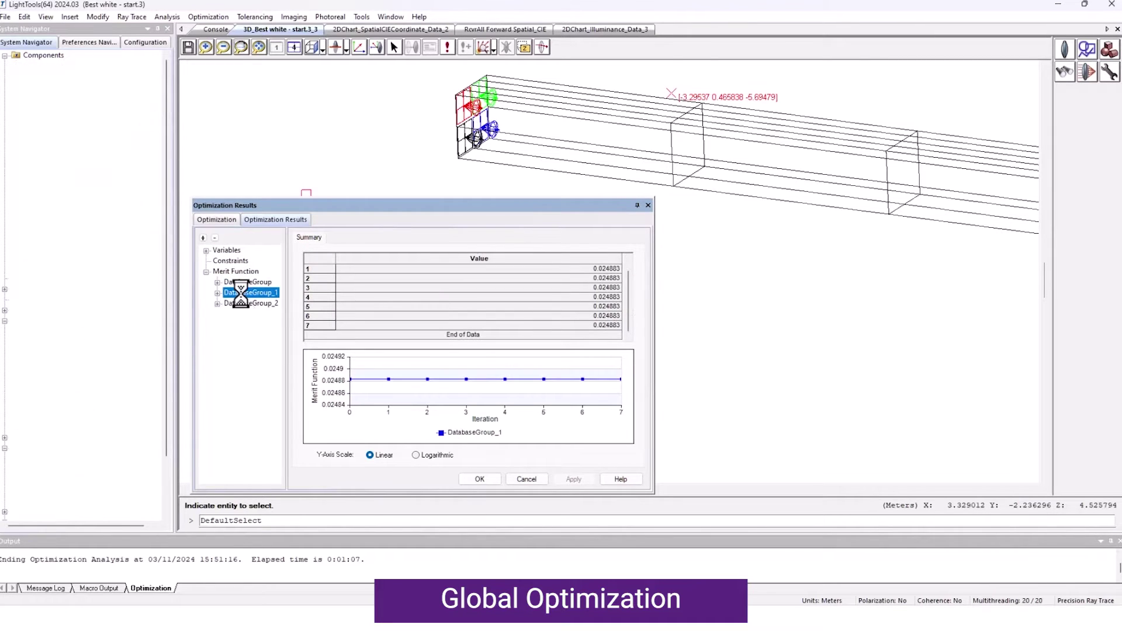
{"action": "left_click", "coordinate": [245, 304]}
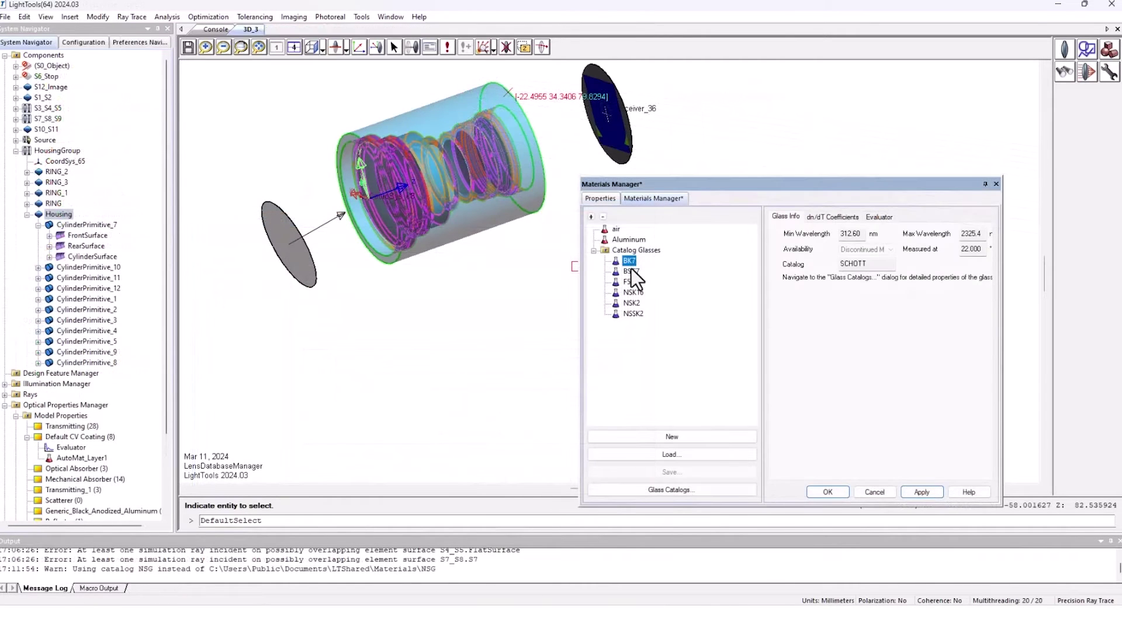
Override F5's catalog dn/dT coefficients, entering T0 35 °C and LambdaTk .209.
{"action": "left_click", "coordinate": [627, 281]}
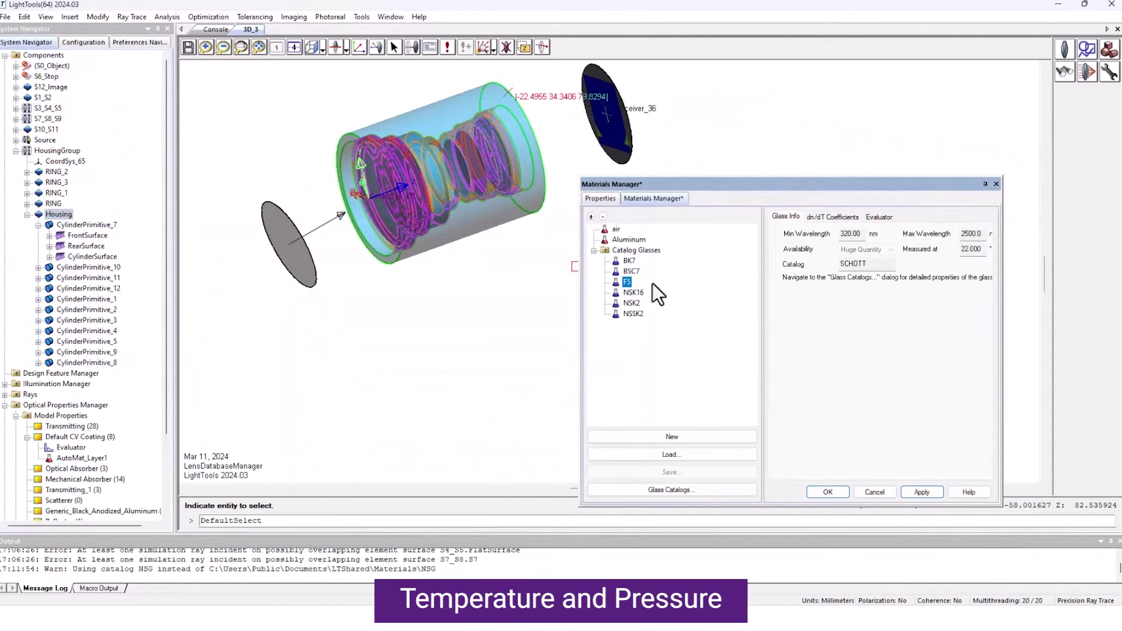
{"action": "left_click", "coordinate": [823, 218]}
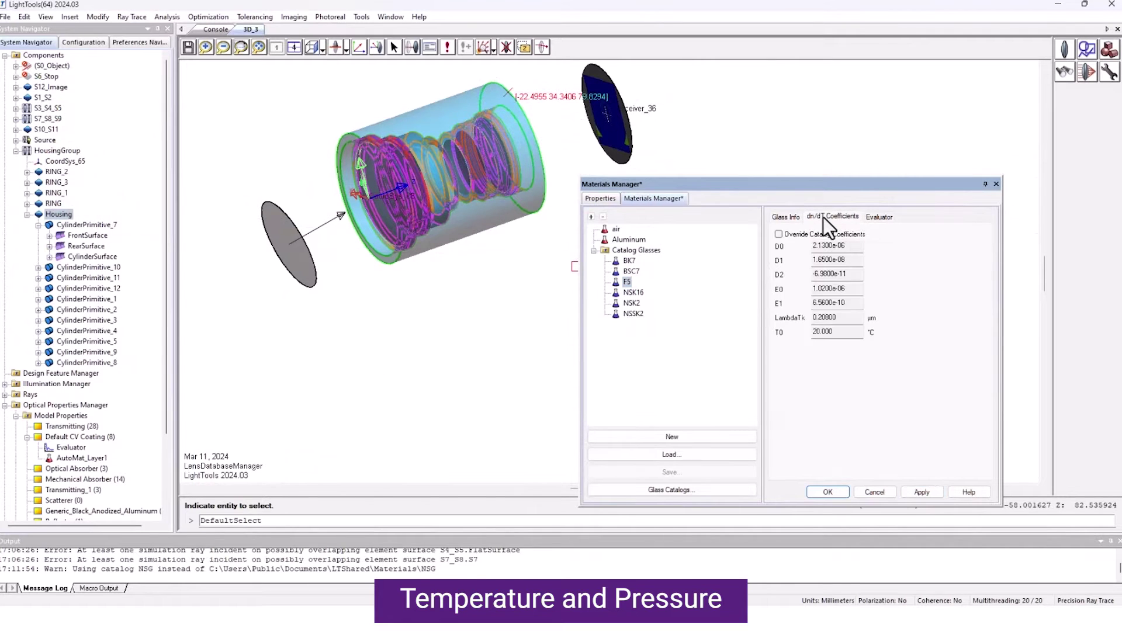
{"action": "left_click", "coordinate": [779, 234]}
{"action": "left_click", "coordinate": [837, 332]}
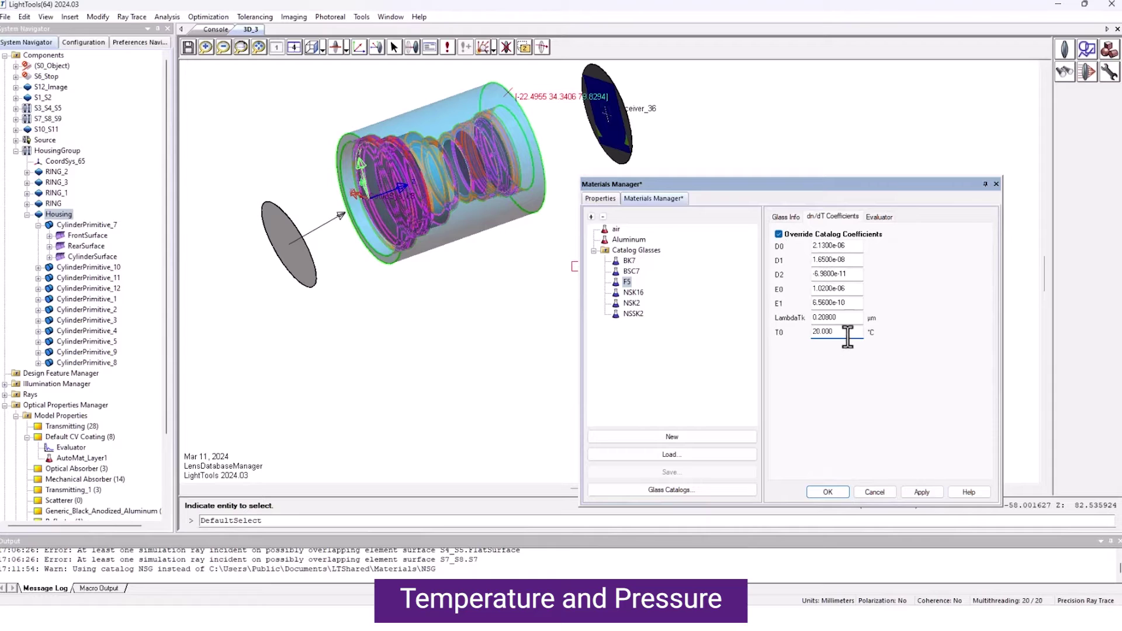
{"action": "left_click_drag", "start_coordinate": [848, 331], "coordinate": [785, 333]}
{"action": "left_click_drag", "start_coordinate": [844, 318], "coordinate": [807, 319]}
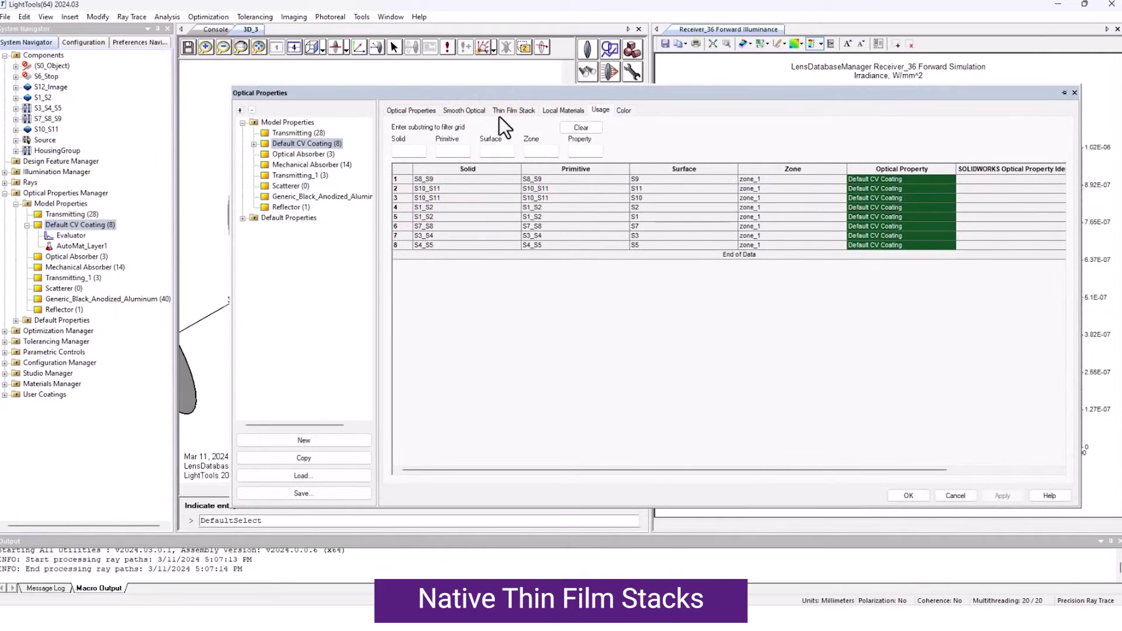
Show Default CV Coating's thin film stack and the parametric options for AutoMat_Layer1's Physical Thickness.
{"action": "left_click", "coordinate": [513, 111]}
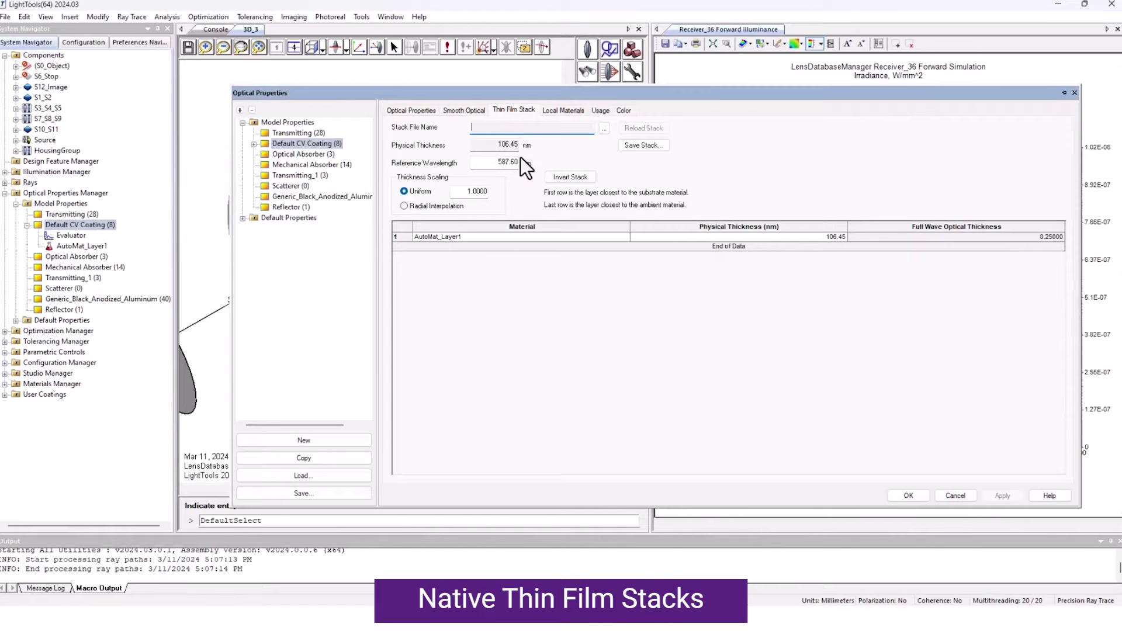
{"action": "right_click", "coordinate": [507, 144]}
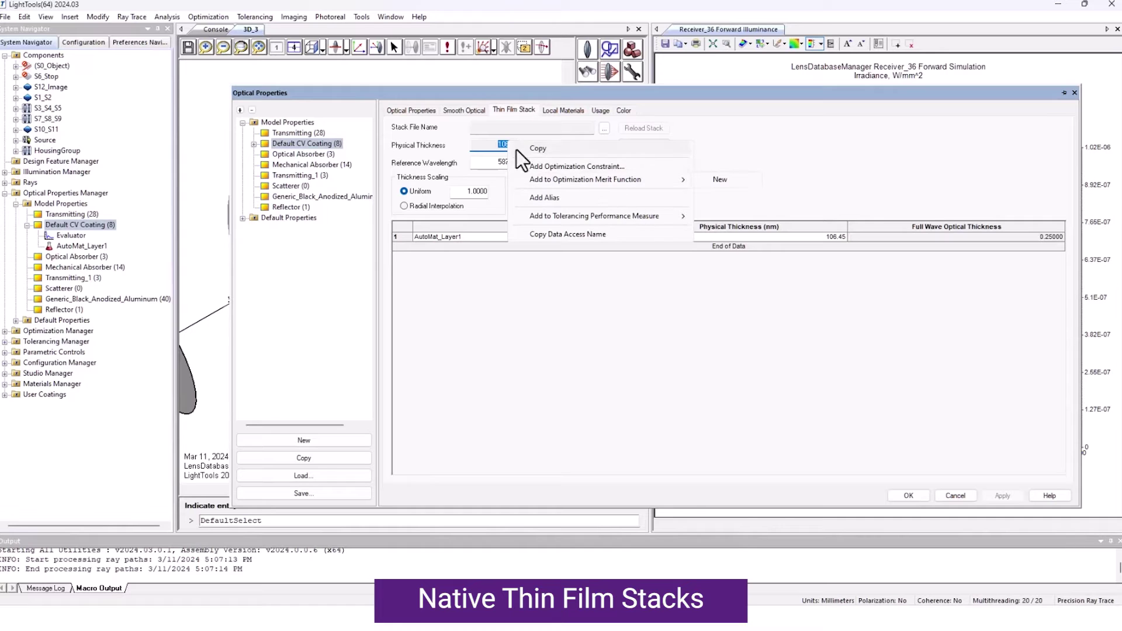
{"action": "left_click", "coordinate": [500, 163]}
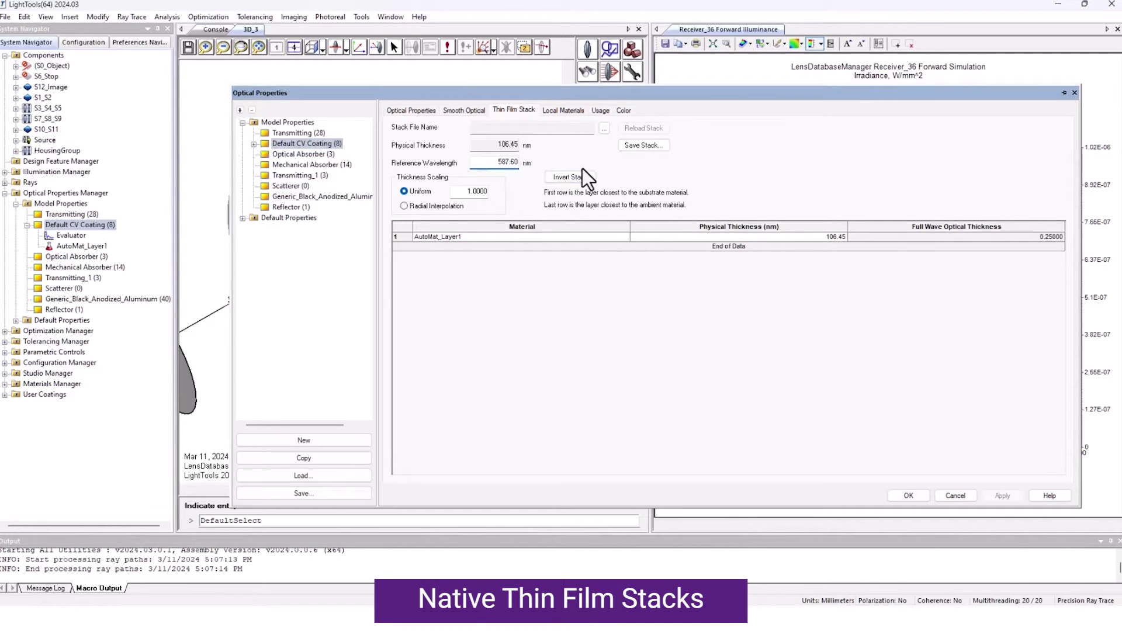
{"action": "left_click", "coordinate": [835, 238]}
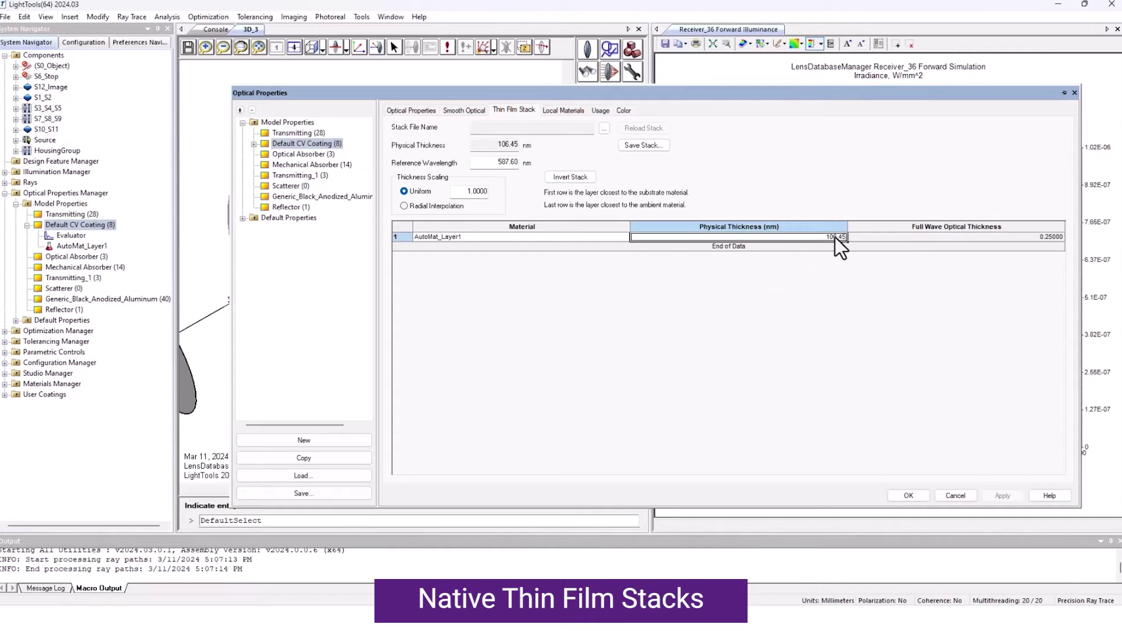
{"action": "right_click", "coordinate": [835, 238]}
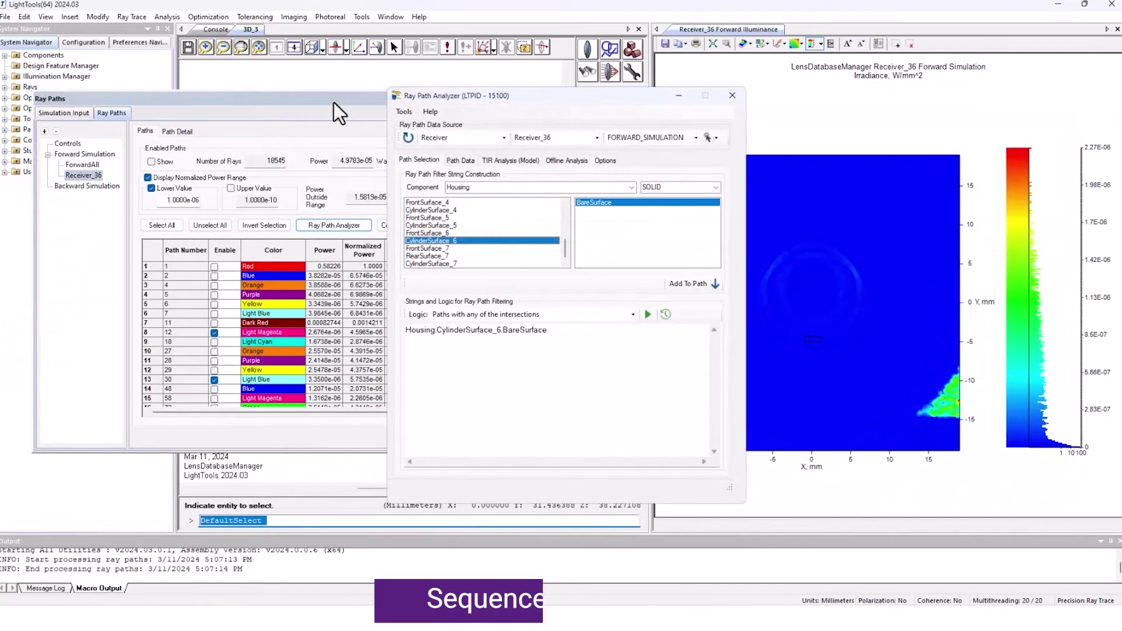
Sort the Ray Paths table by Enable so enabled paths come first.
{"action": "left_click", "coordinate": [328, 107]}
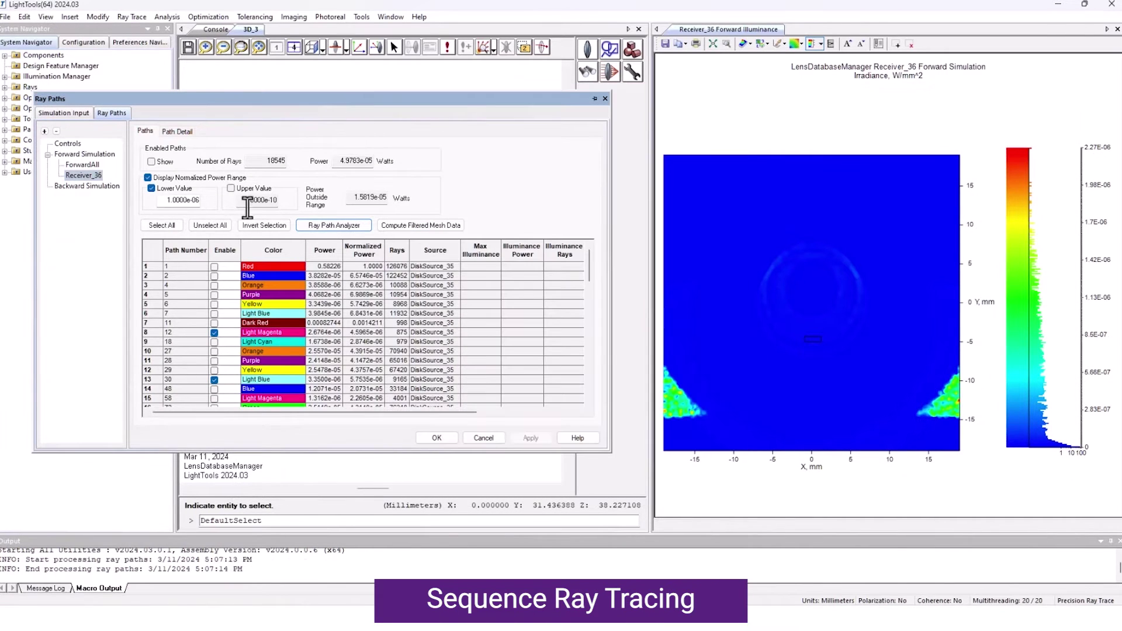
{"action": "left_click", "coordinate": [224, 250]}
{"action": "right_click", "coordinate": [226, 251]}
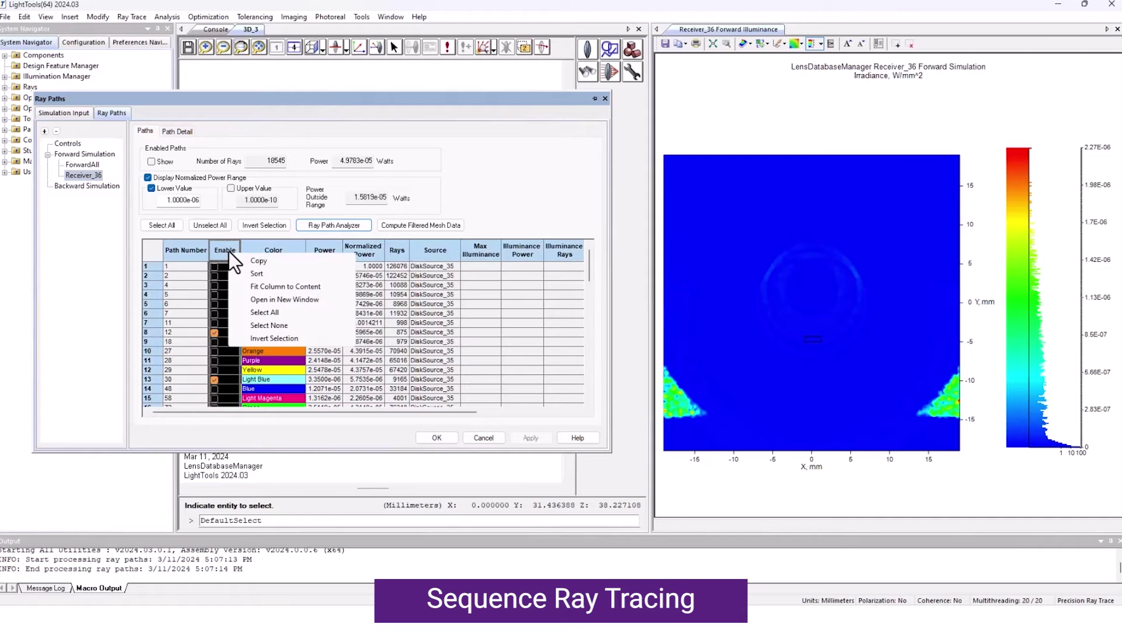
{"action": "left_click", "coordinate": [253, 276]}
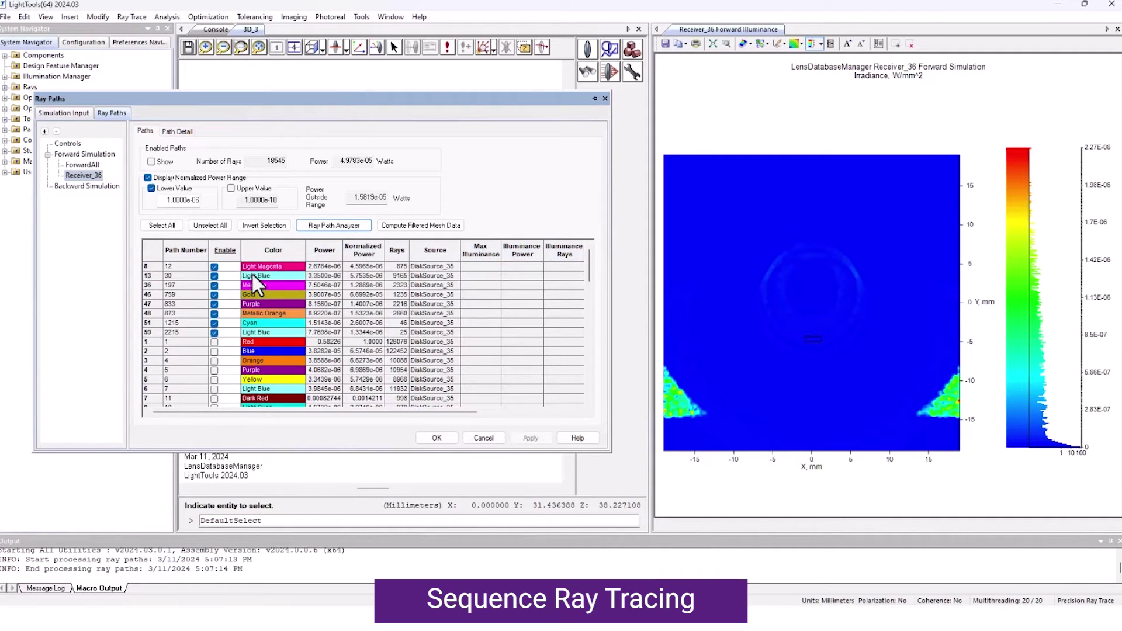
Add the enabled ray paths 8–59 as a sequence and return to Simulation Input.
{"action": "left_click", "coordinate": [155, 265]}
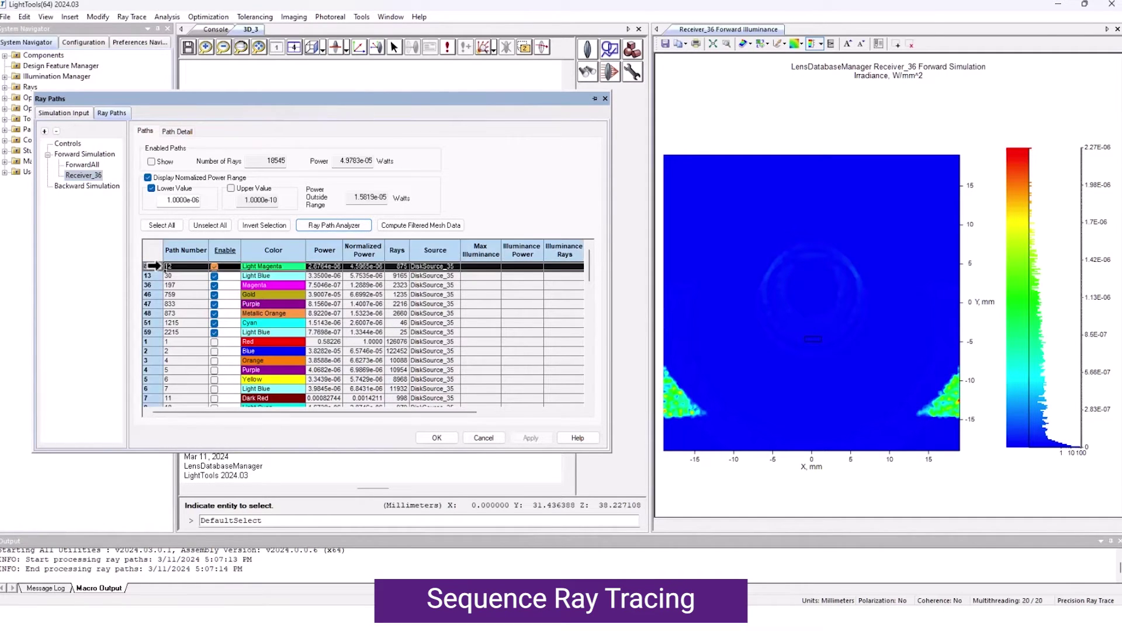
{"action": "left_click", "coordinate": [151, 331], "text": "shift"}
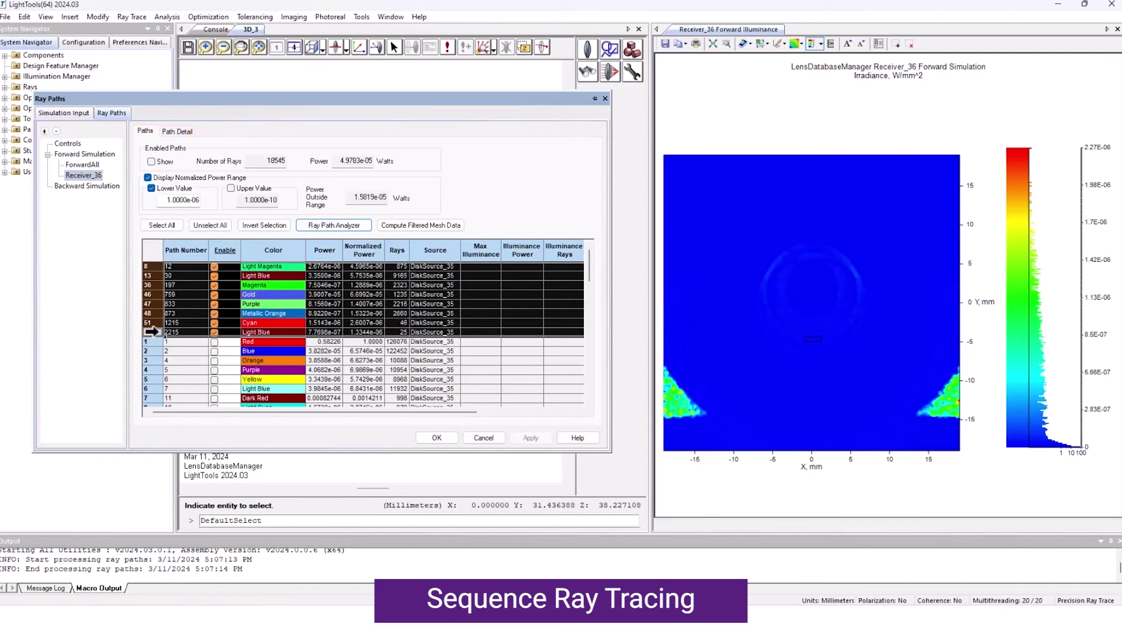
{"action": "right_click", "coordinate": [154, 331]}
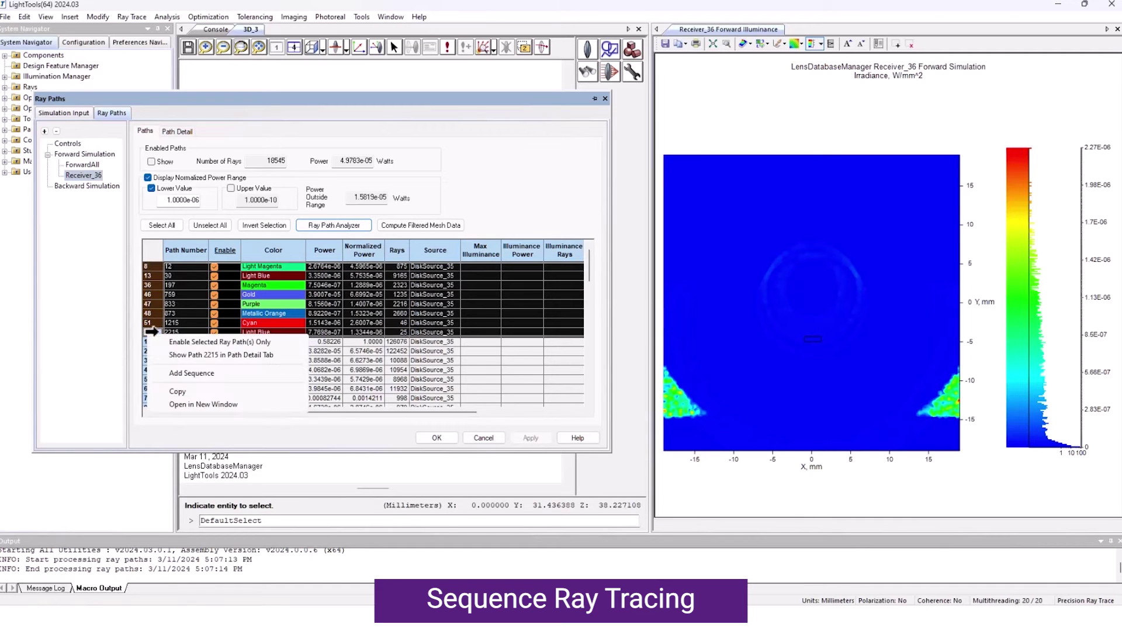
{"action": "left_click", "coordinate": [193, 374]}
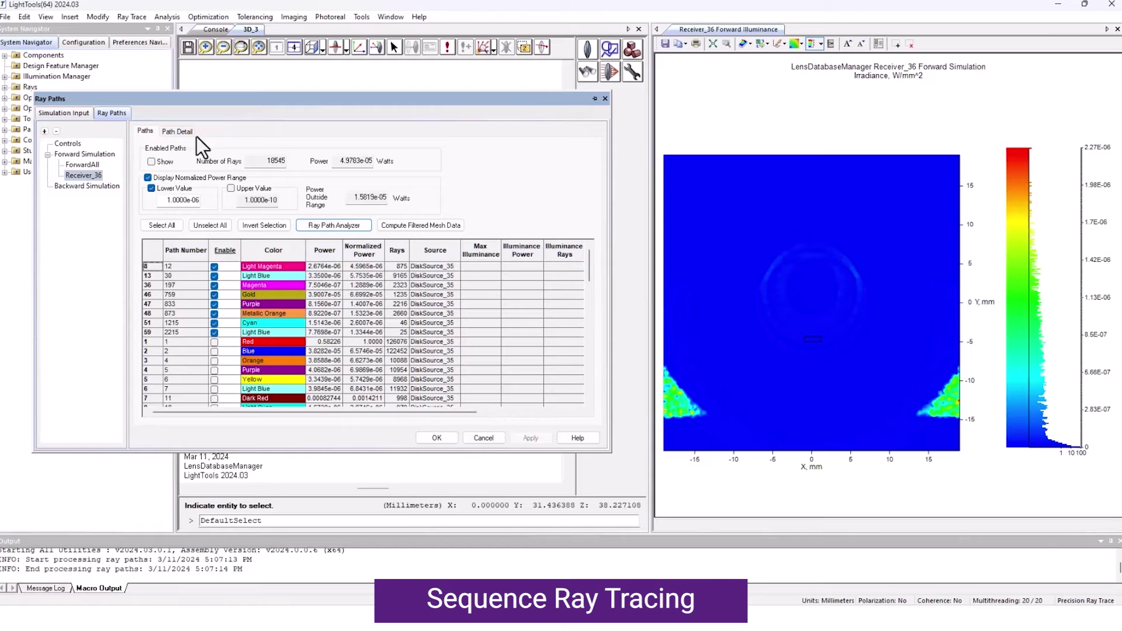
{"action": "left_click", "coordinate": [67, 113]}
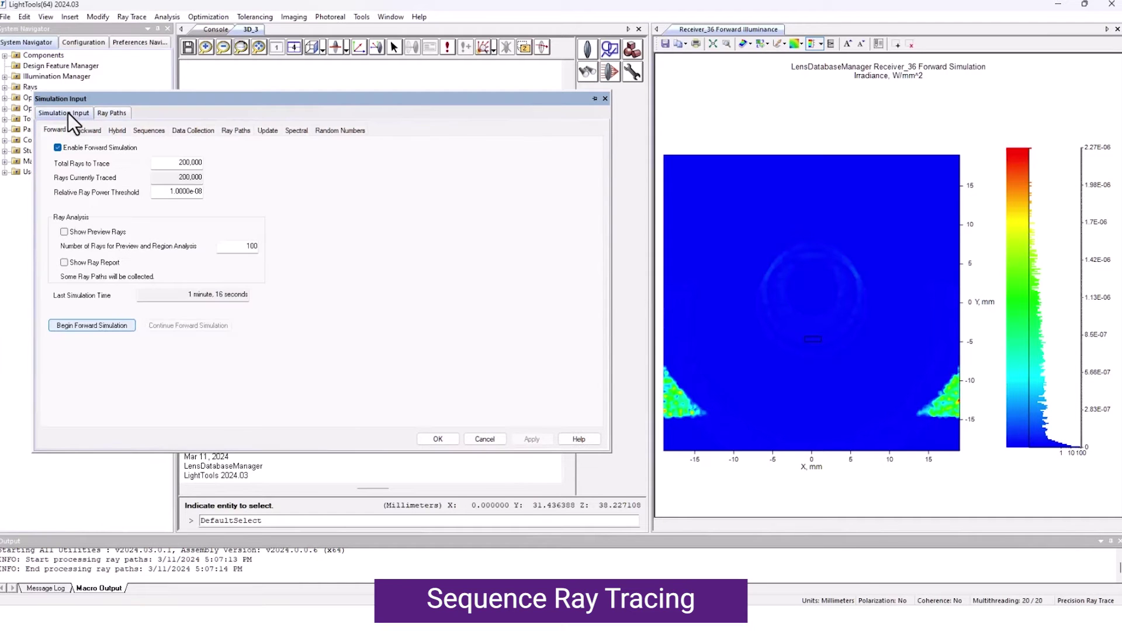
Run the forward simulation using the sequence and display the traced rays in 3D.
{"action": "left_click", "coordinate": [152, 129]}
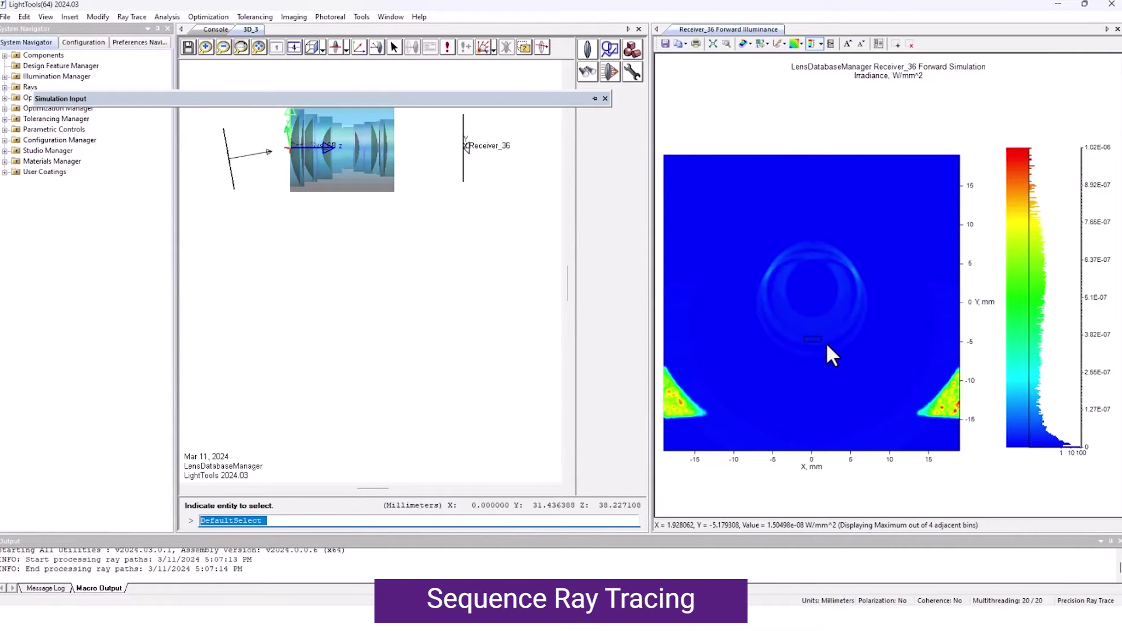
{"action": "left_click", "coordinate": [490, 47]}
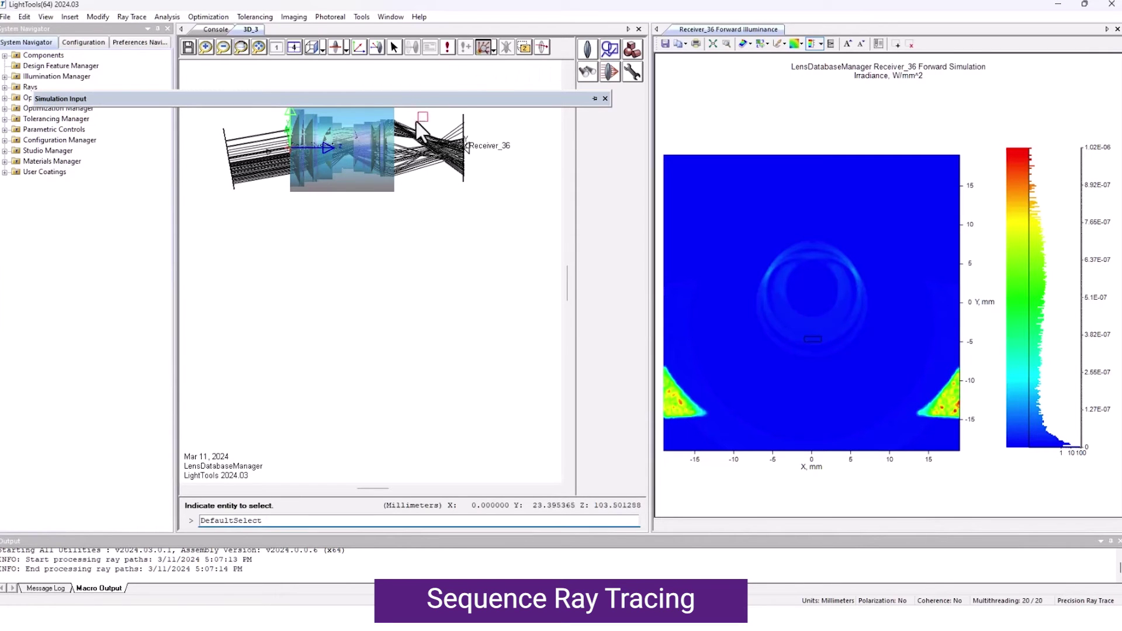
{"action": "scroll", "coordinate": [397, 135], "scroll_direction": "up", "scroll_amount": 2}
{"action": "scroll", "coordinate": [396, 135], "scroll_direction": "up", "scroll_amount": 2}
{"action": "scroll", "coordinate": [397, 135], "scroll_direction": "up", "scroll_amount": 2}
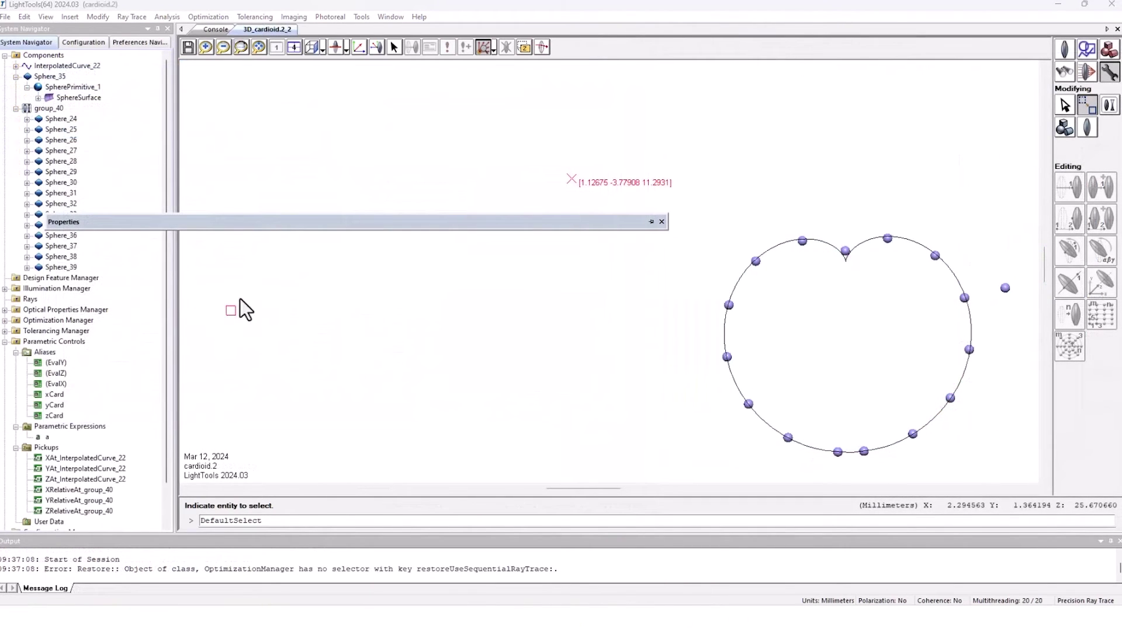
Show group_40's sphere Summary table, Alpha Relative column options, then its Parametric Controls.
{"action": "double_click", "coordinate": [234, 222]}
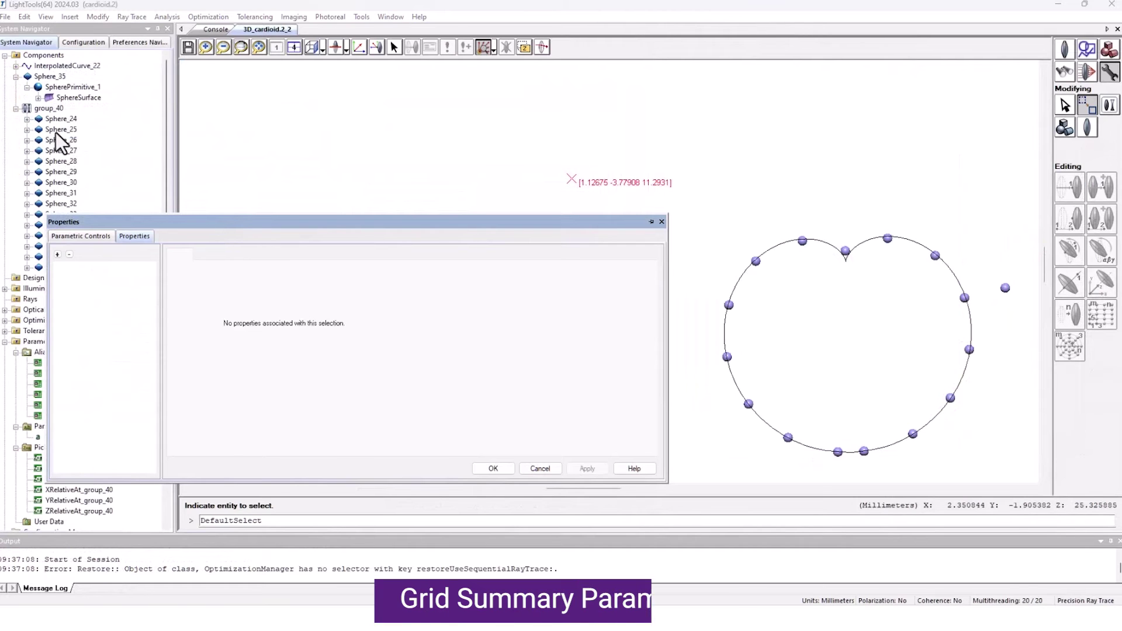
{"action": "left_click", "coordinate": [49, 108]}
{"action": "double_click", "coordinate": [204, 221]}
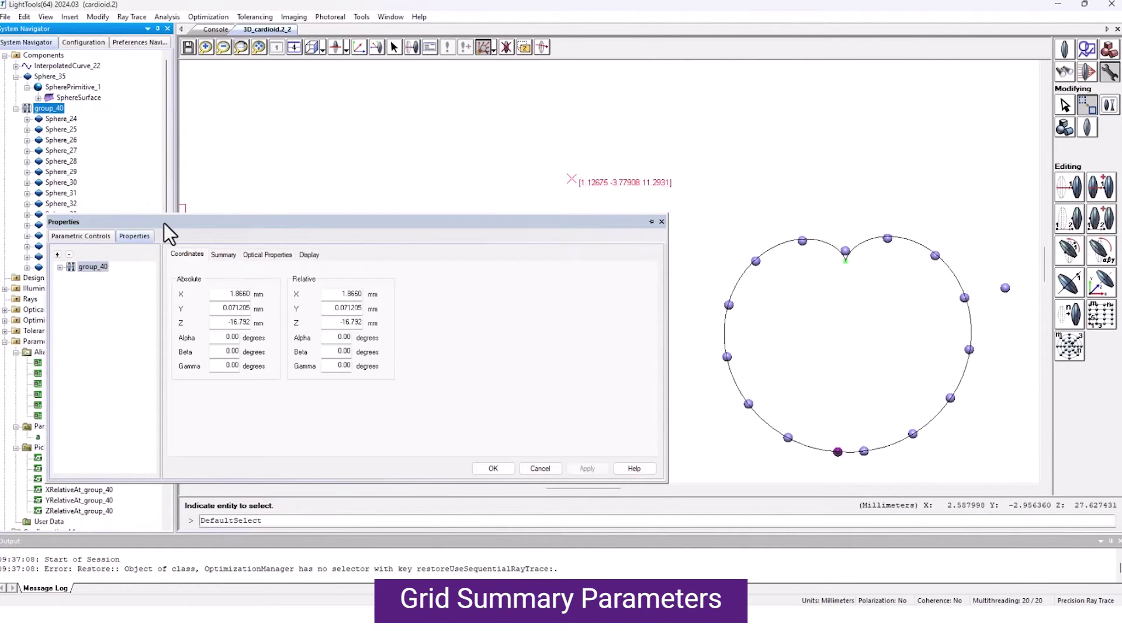
{"action": "left_click", "coordinate": [224, 254]}
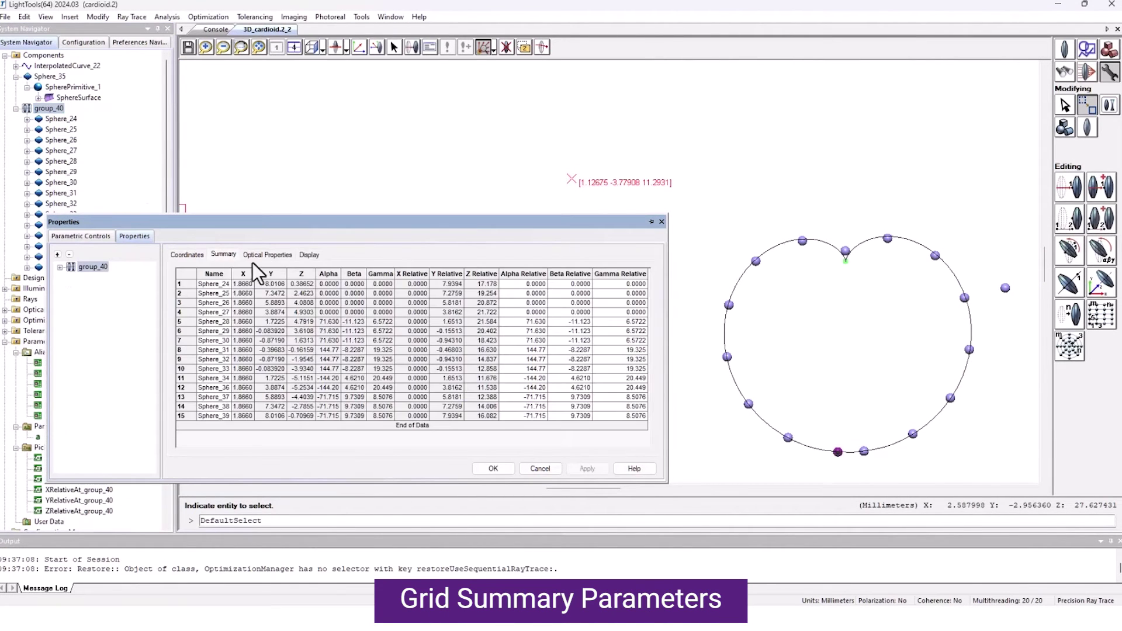
{"action": "left_click", "coordinate": [518, 274]}
{"action": "right_click", "coordinate": [535, 306]}
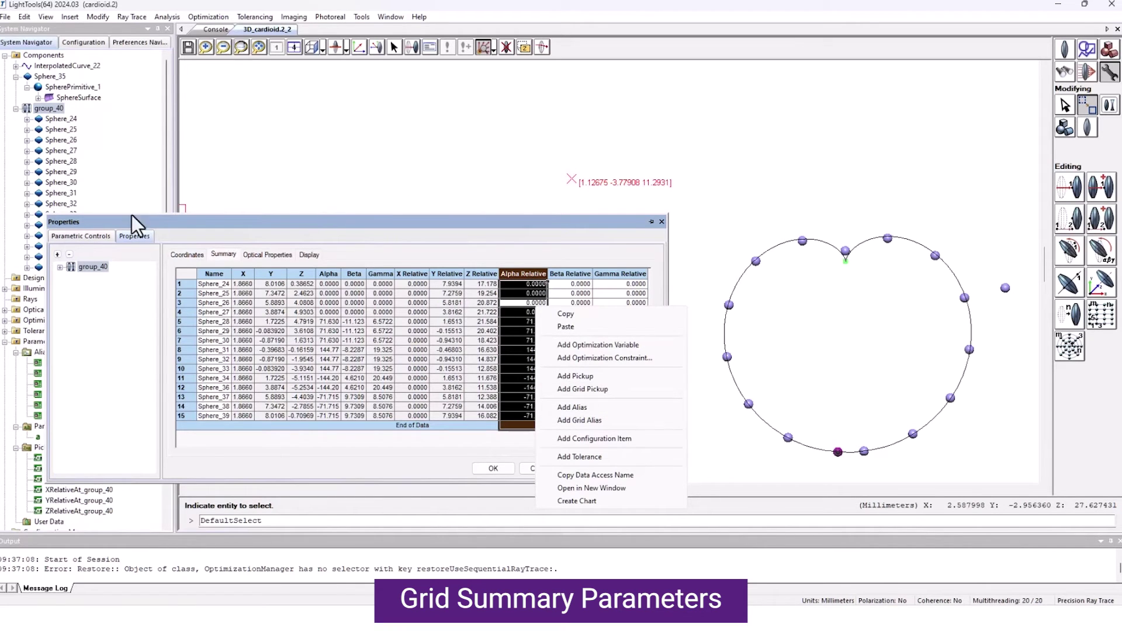
{"action": "left_click", "coordinate": [83, 237]}
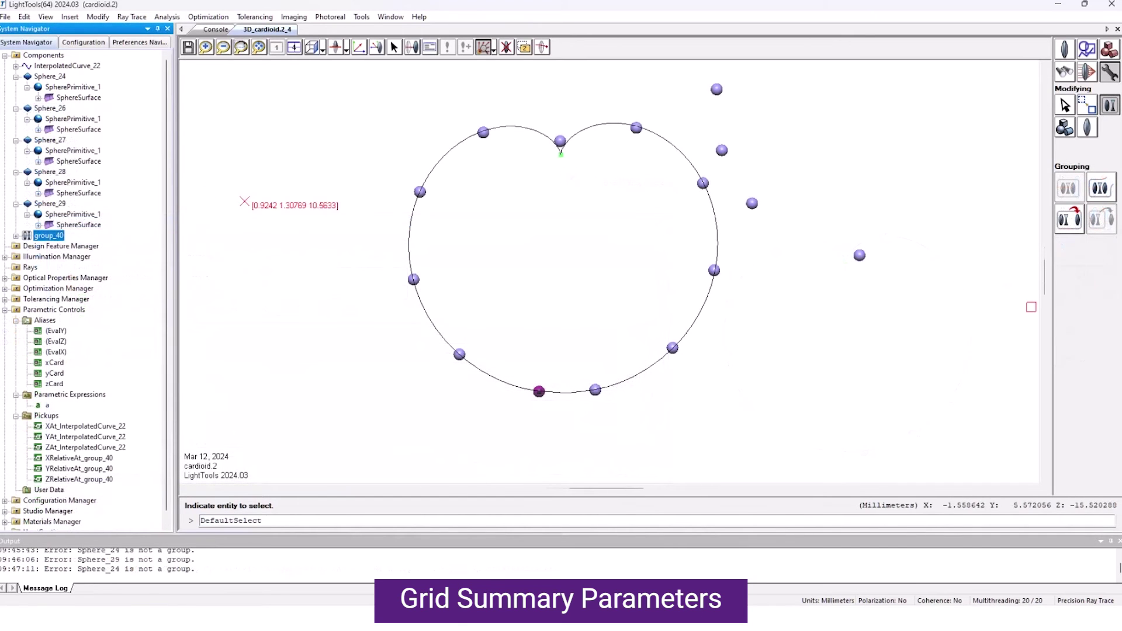
Add four loose spheres, including Sphere_26 and Sphere_27, to group_40 with Add to Group.
{"action": "left_click", "coordinate": [1068, 220]}
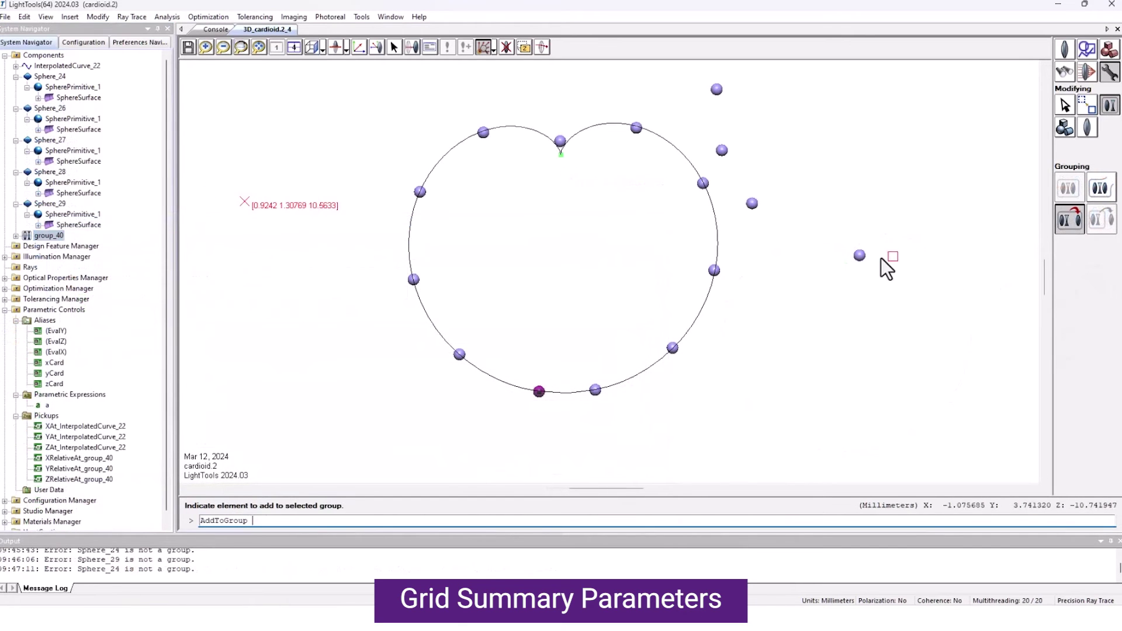
{"action": "left_click", "coordinate": [859, 256]}
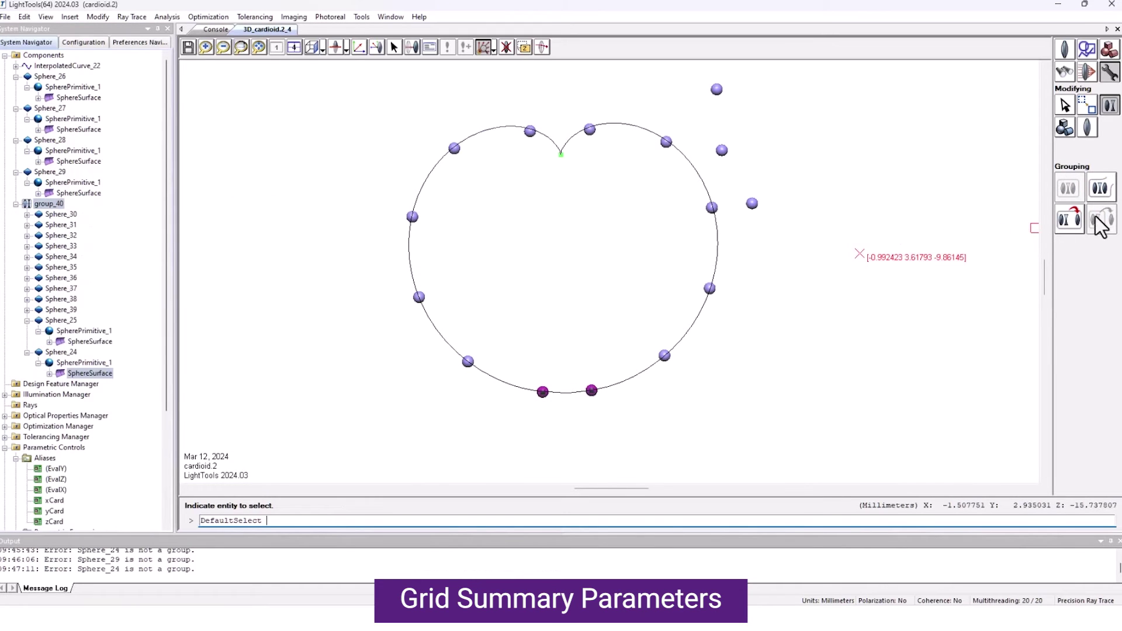
{"action": "left_click", "coordinate": [1072, 218]}
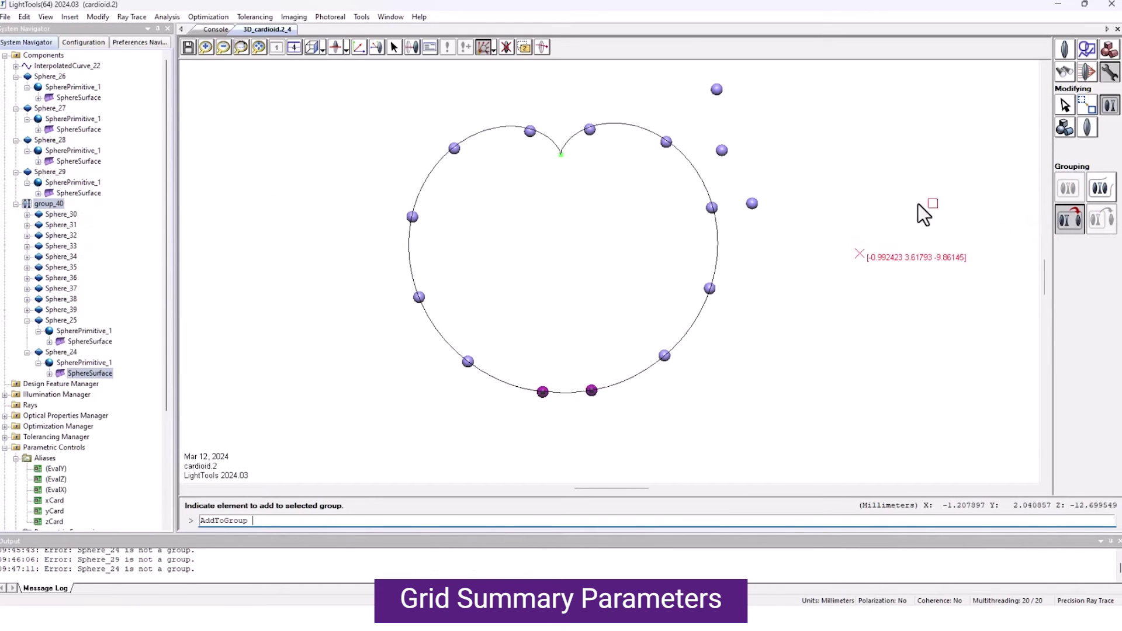
{"action": "left_click", "coordinate": [753, 203]}
{"action": "left_click", "coordinate": [1072, 219]}
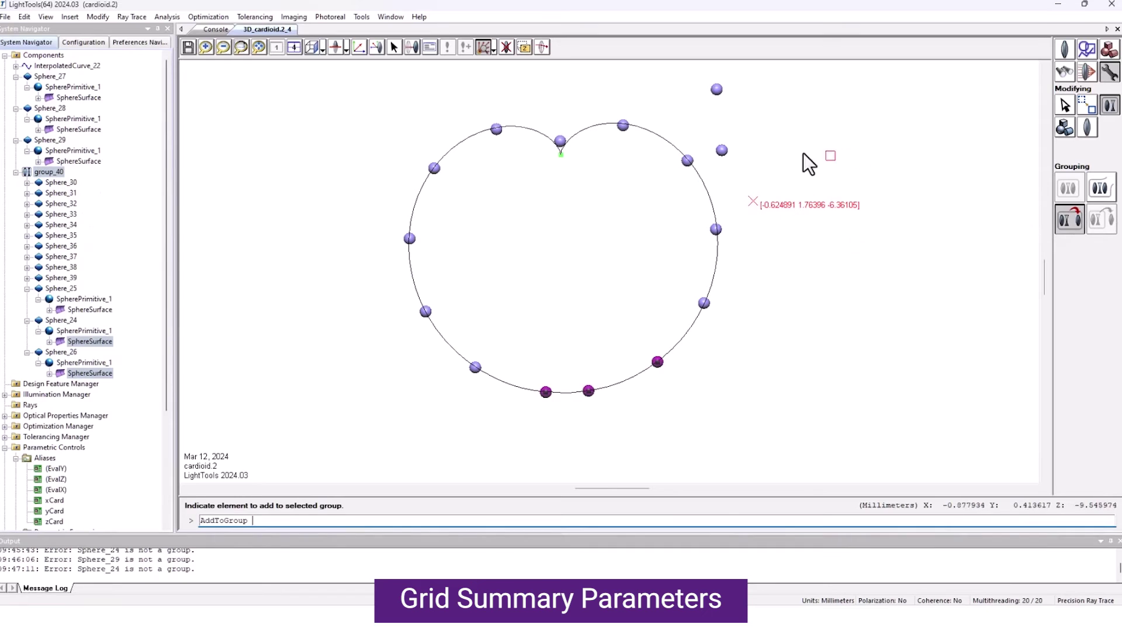
{"action": "left_click", "coordinate": [722, 150]}
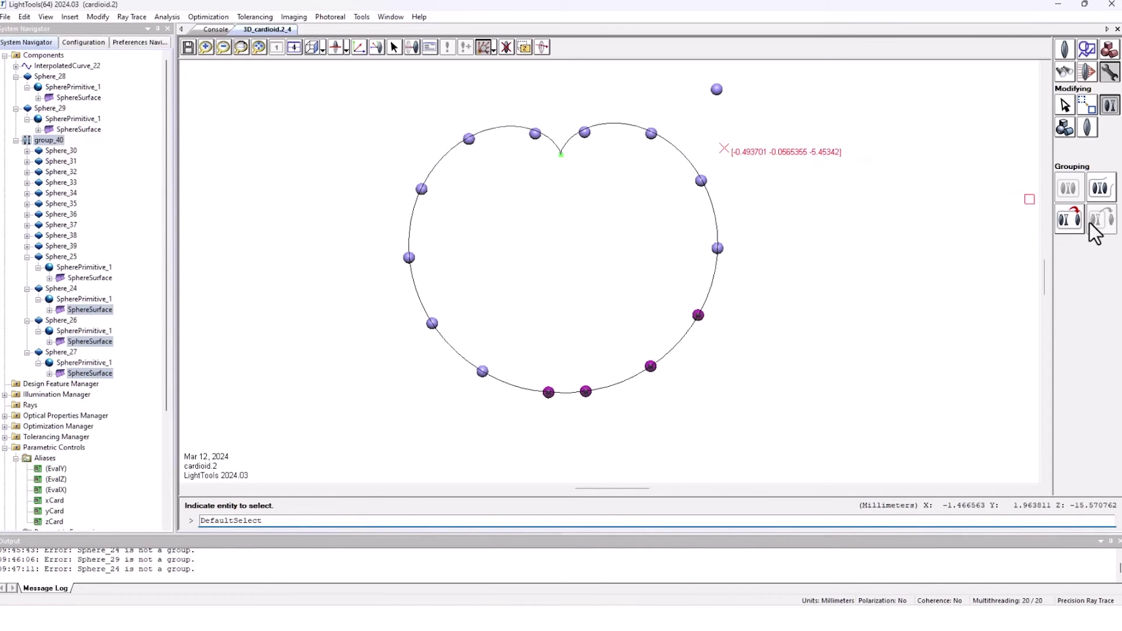
{"action": "left_click", "coordinate": [1071, 218]}
{"action": "left_click", "coordinate": [715, 89]}
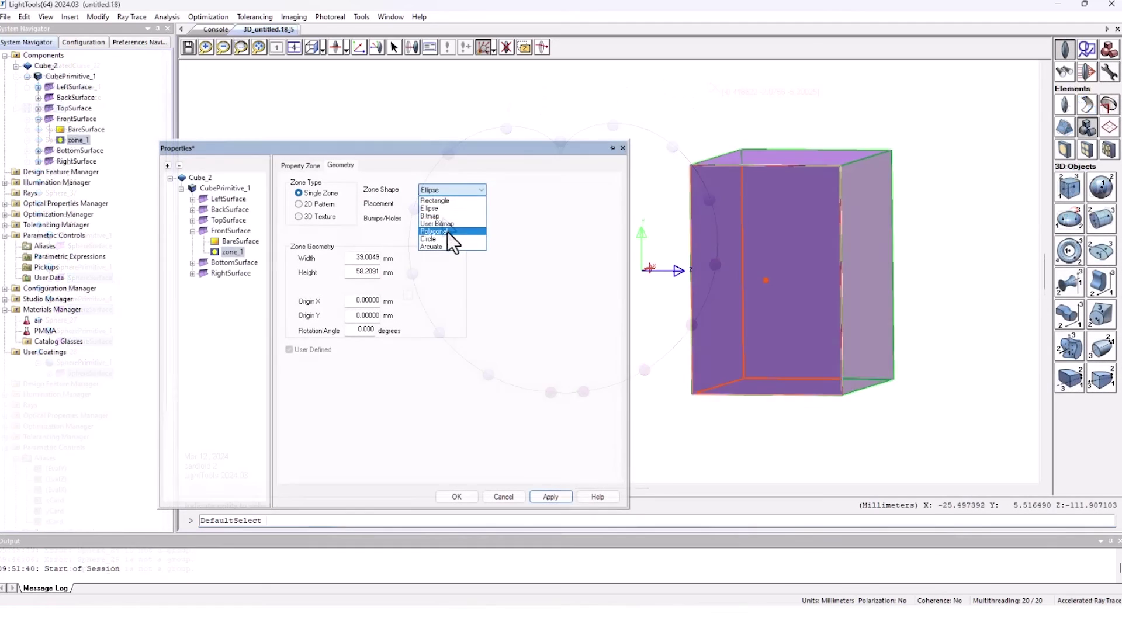
Apply a Polygonal shape to zone_1 and show its vertex table.
{"action": "left_click", "coordinate": [447, 232]}
{"action": "left_click", "coordinate": [556, 495]}
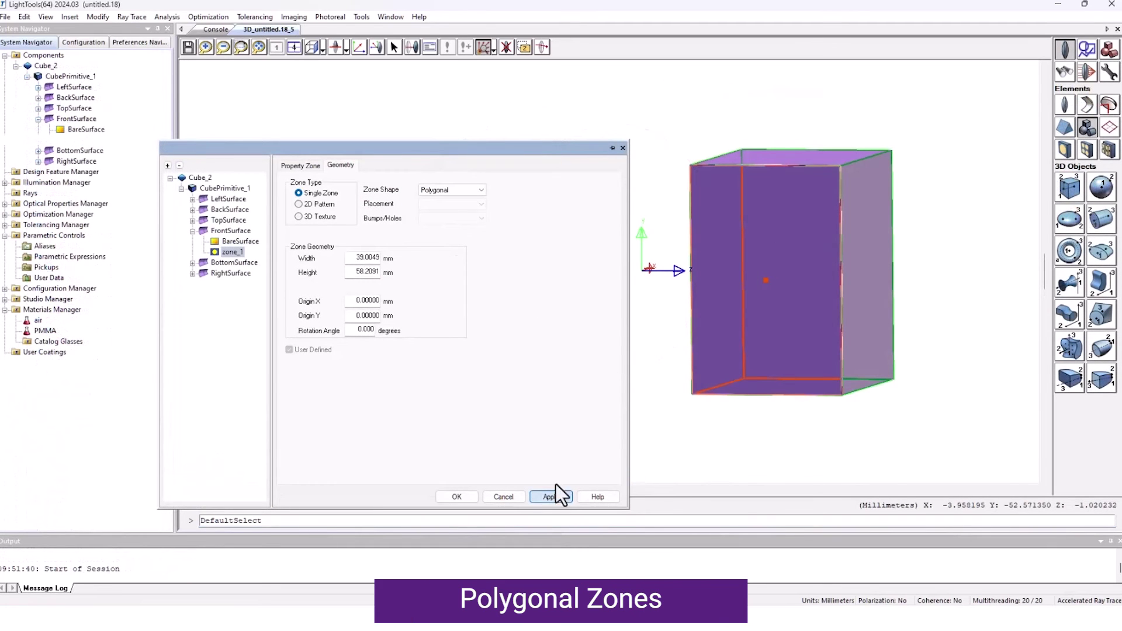
{"action": "left_click", "coordinate": [381, 166]}
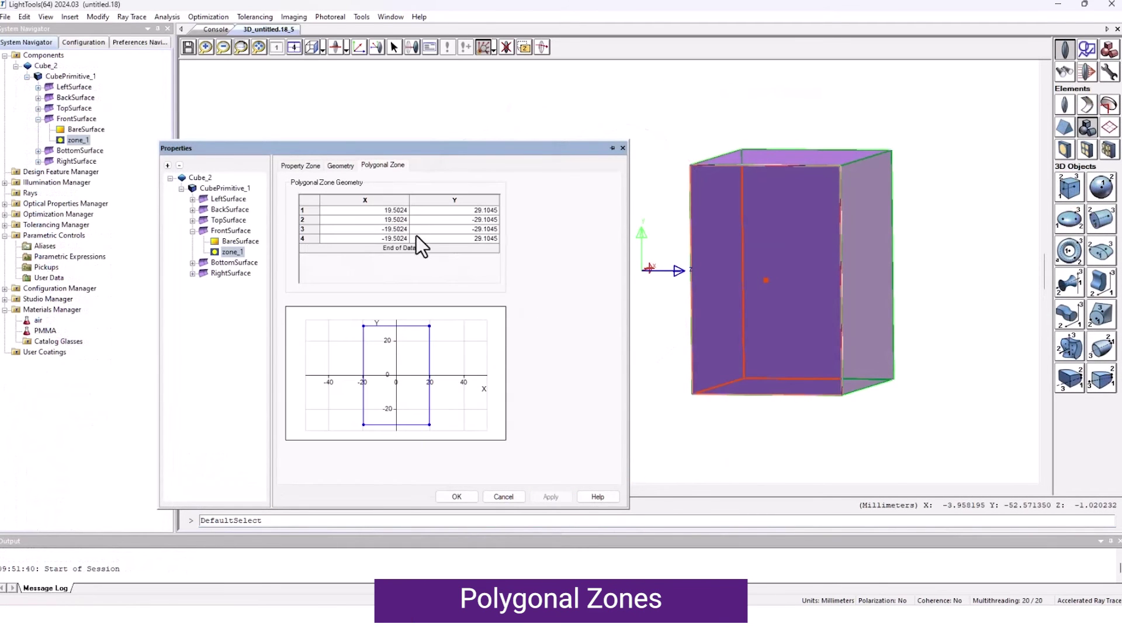
Set vertex 2 to (10, -25) and vertex 4's X to -5.
{"action": "double_click", "coordinate": [387, 219]}
{"action": "type", "text": "10"}
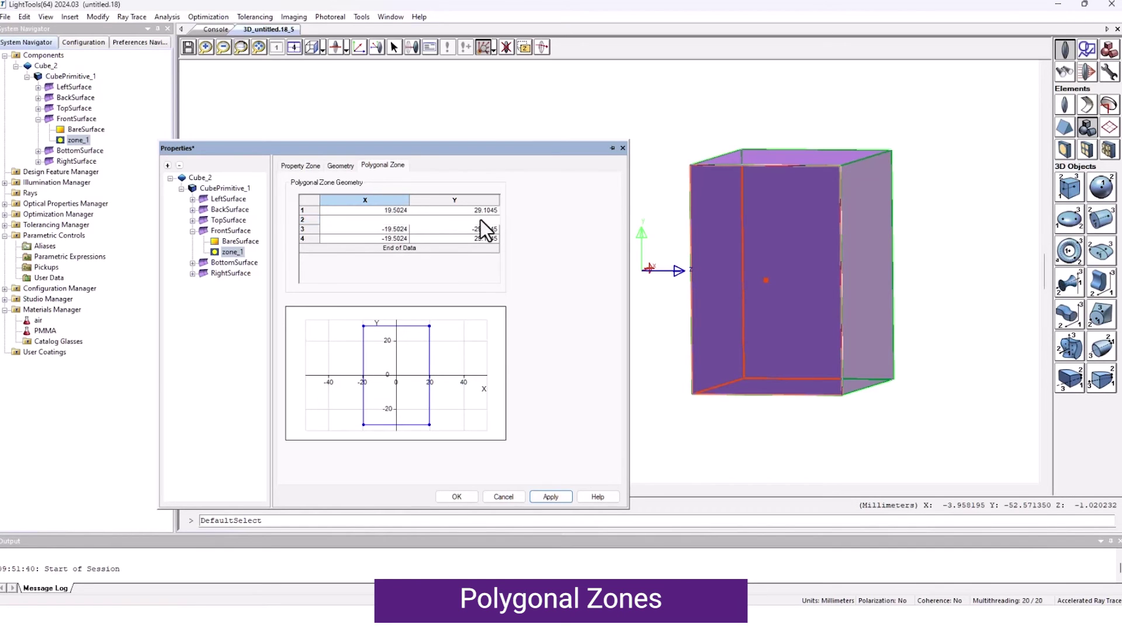
{"action": "left_click", "coordinate": [481, 221]}
{"action": "type", "text": "-25"}
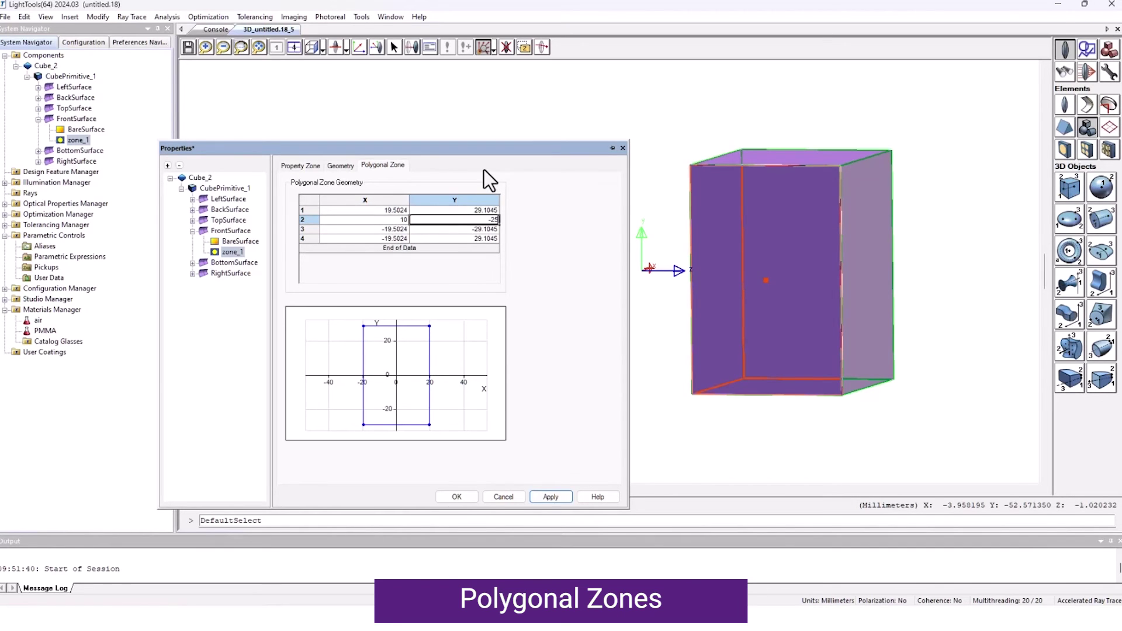
{"action": "key", "text": "Return"}
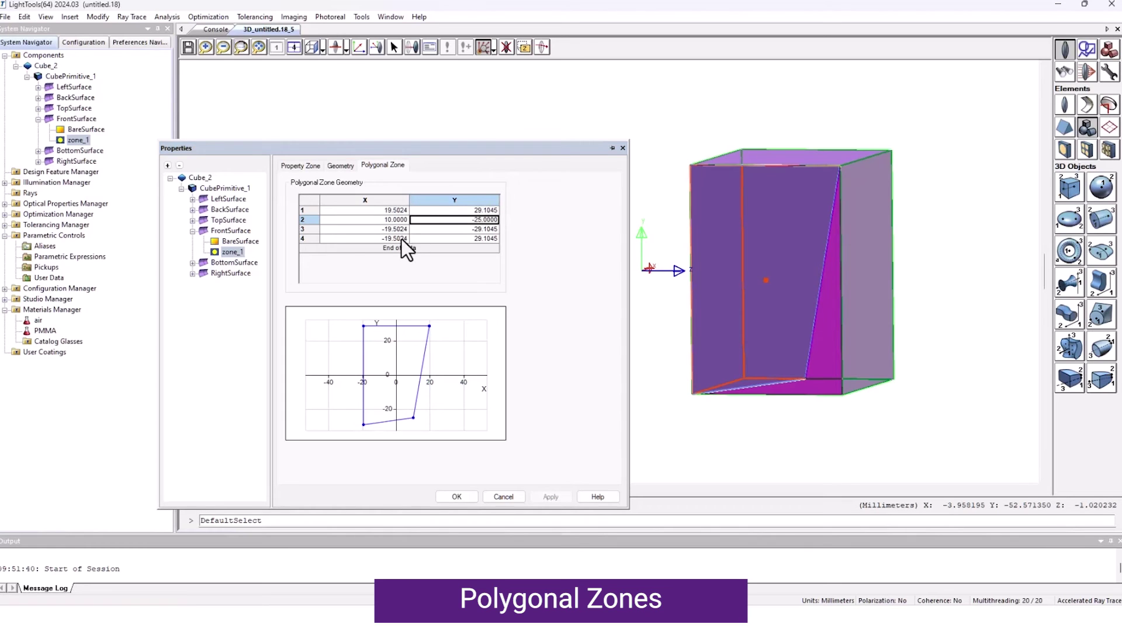
{"action": "left_click", "coordinate": [402, 239]}
{"action": "type", "text": "-5"}
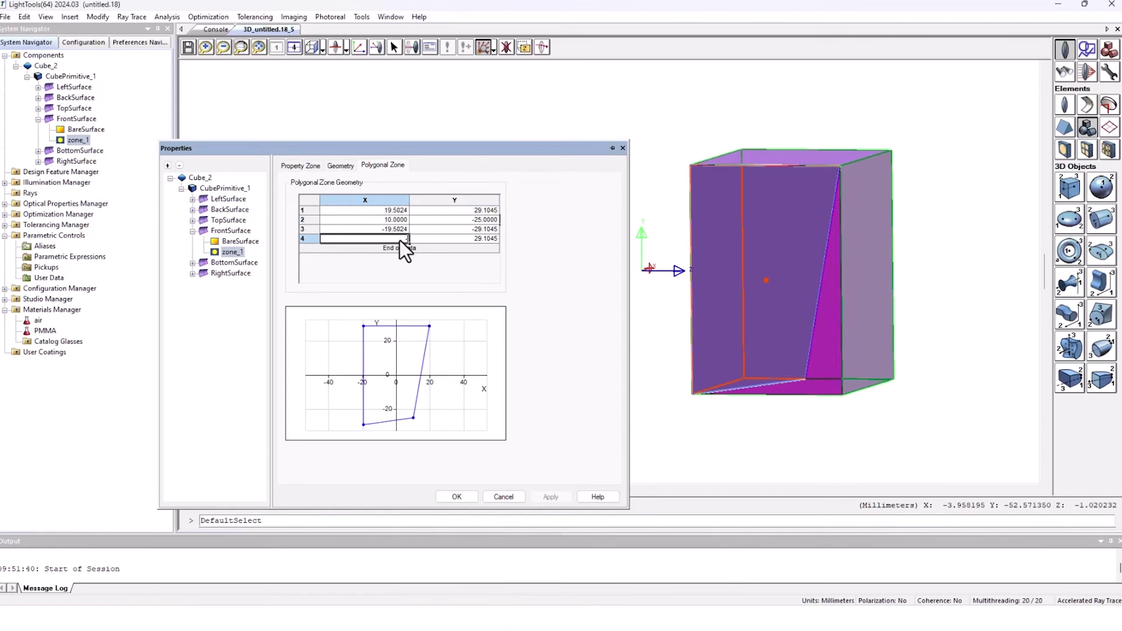
{"action": "left_click", "coordinate": [482, 239]}
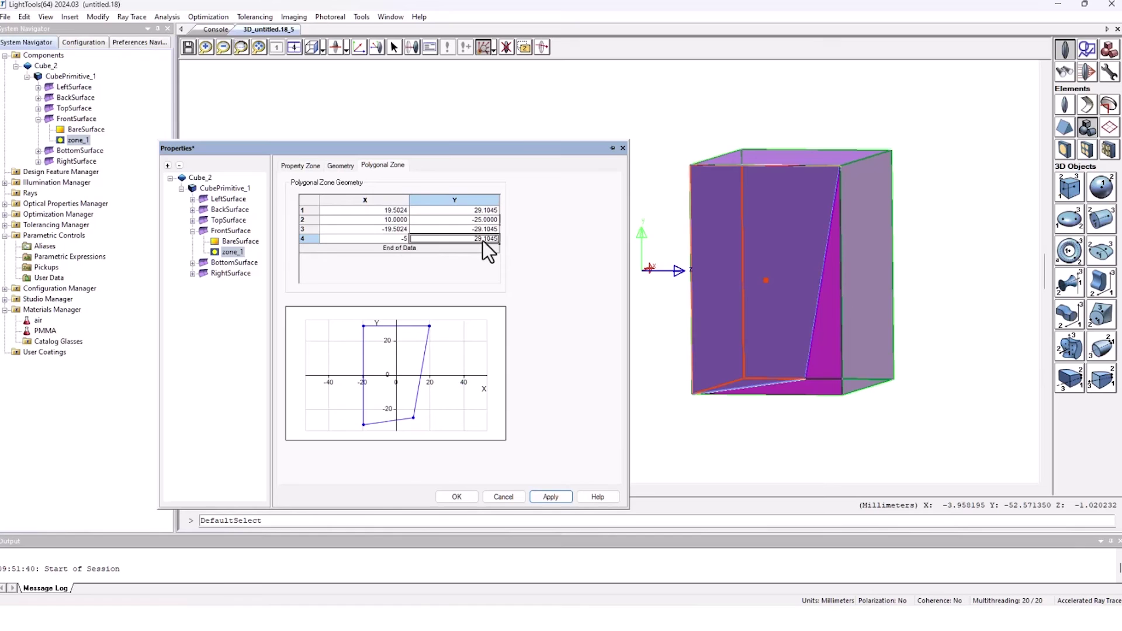